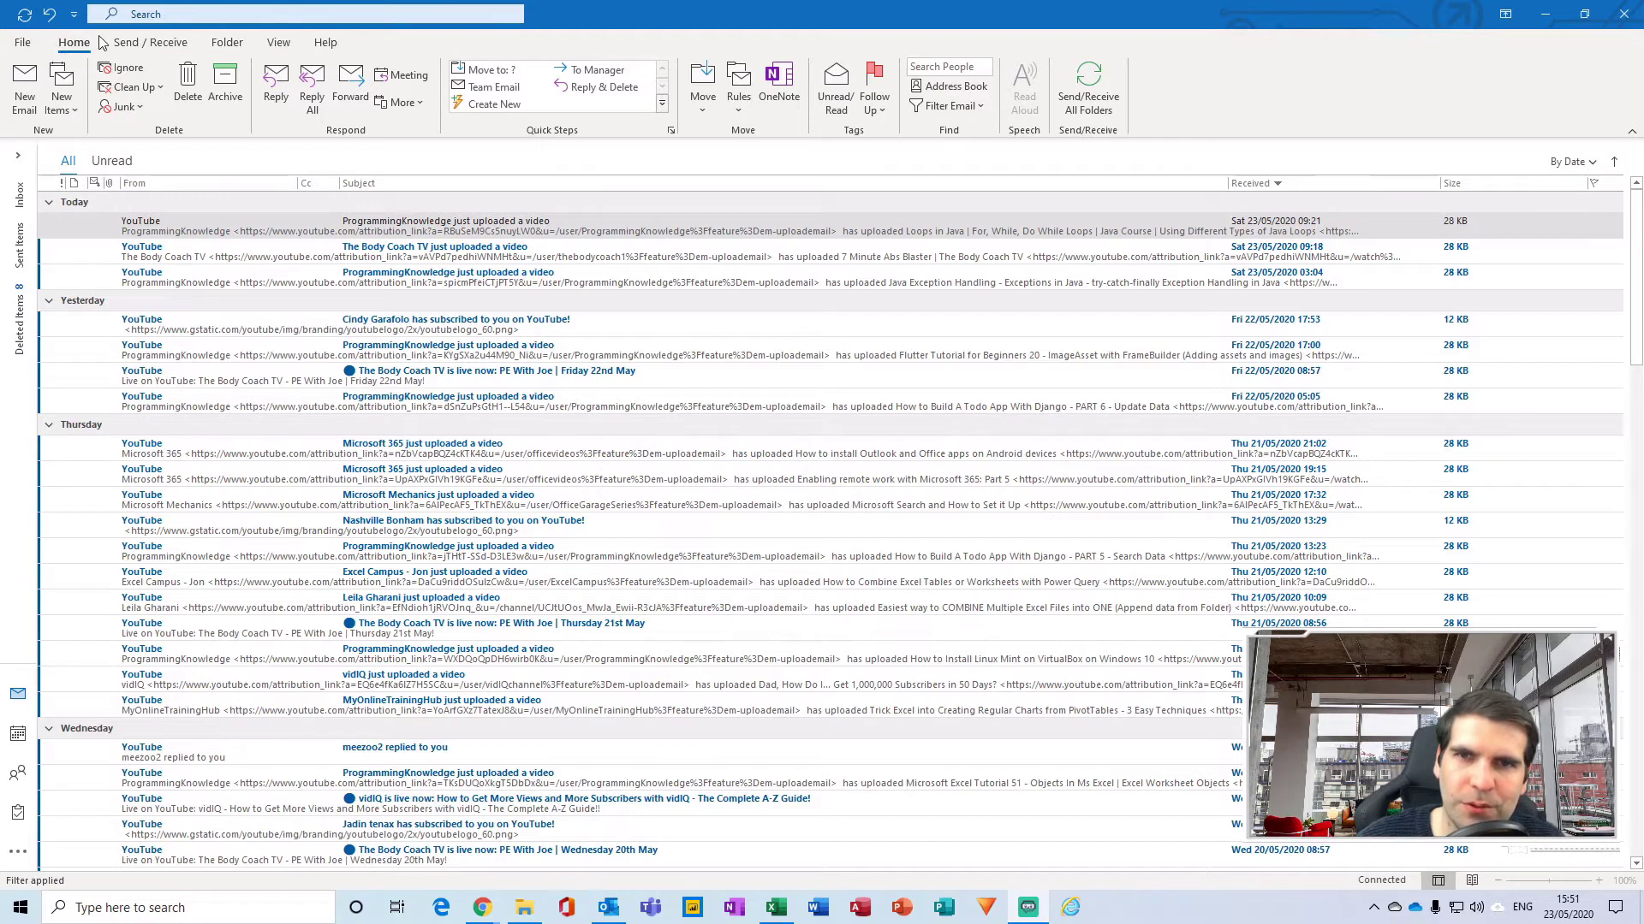
Open a new, untitled email message window from the Home ribbon.
left_click(26, 81)
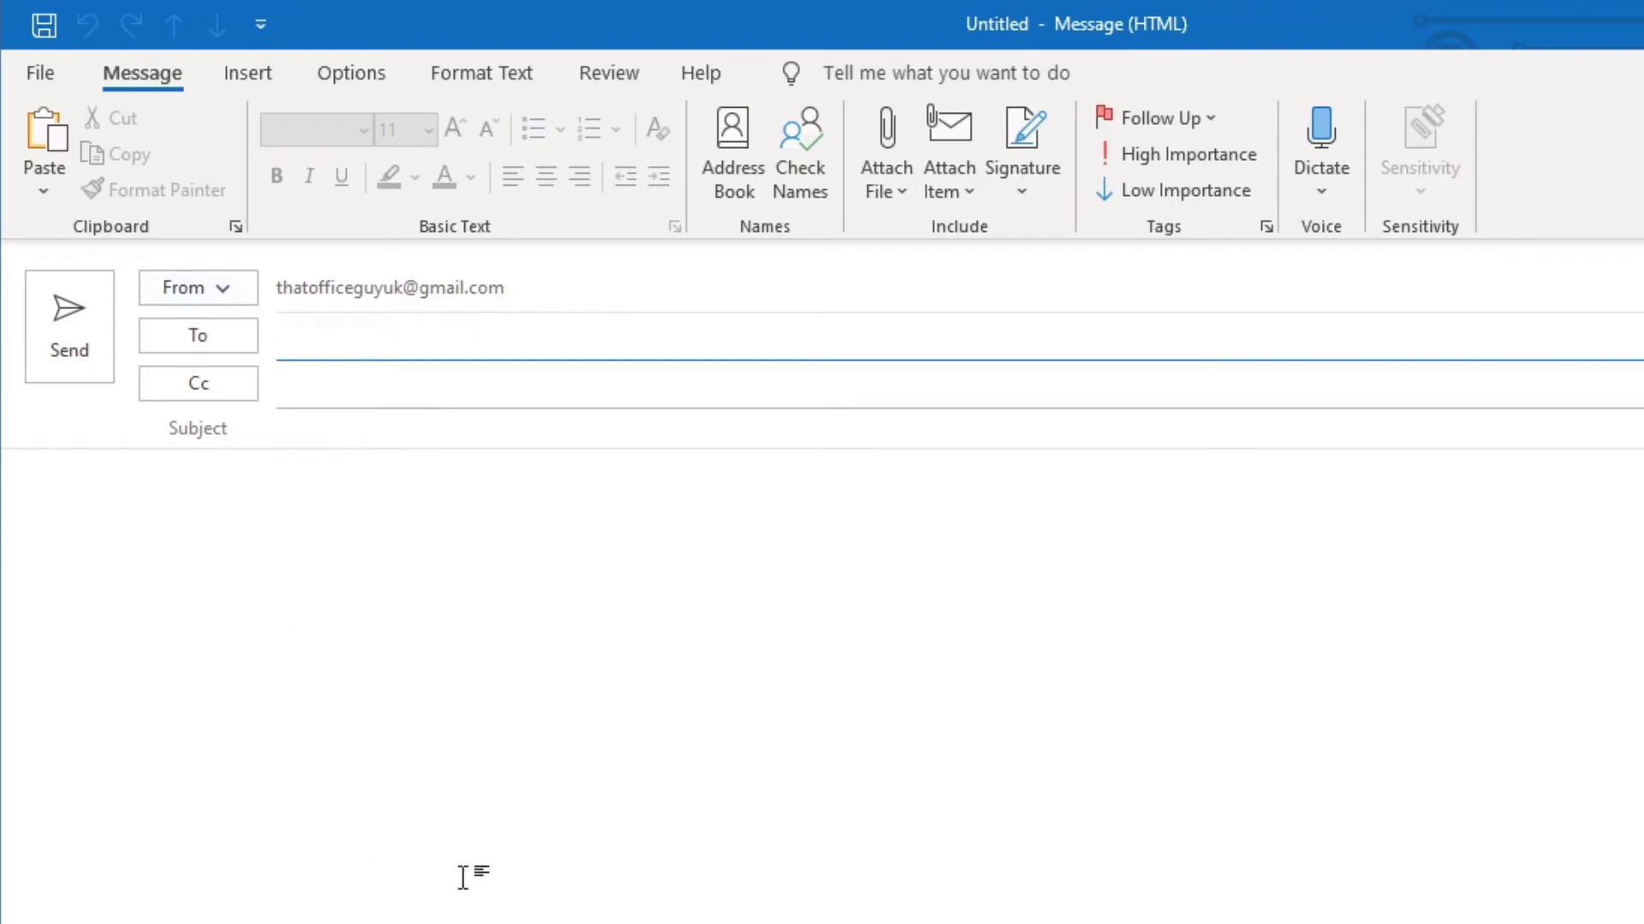
Fill the To line with the suggested recent contact's e-mail address.
type("that")
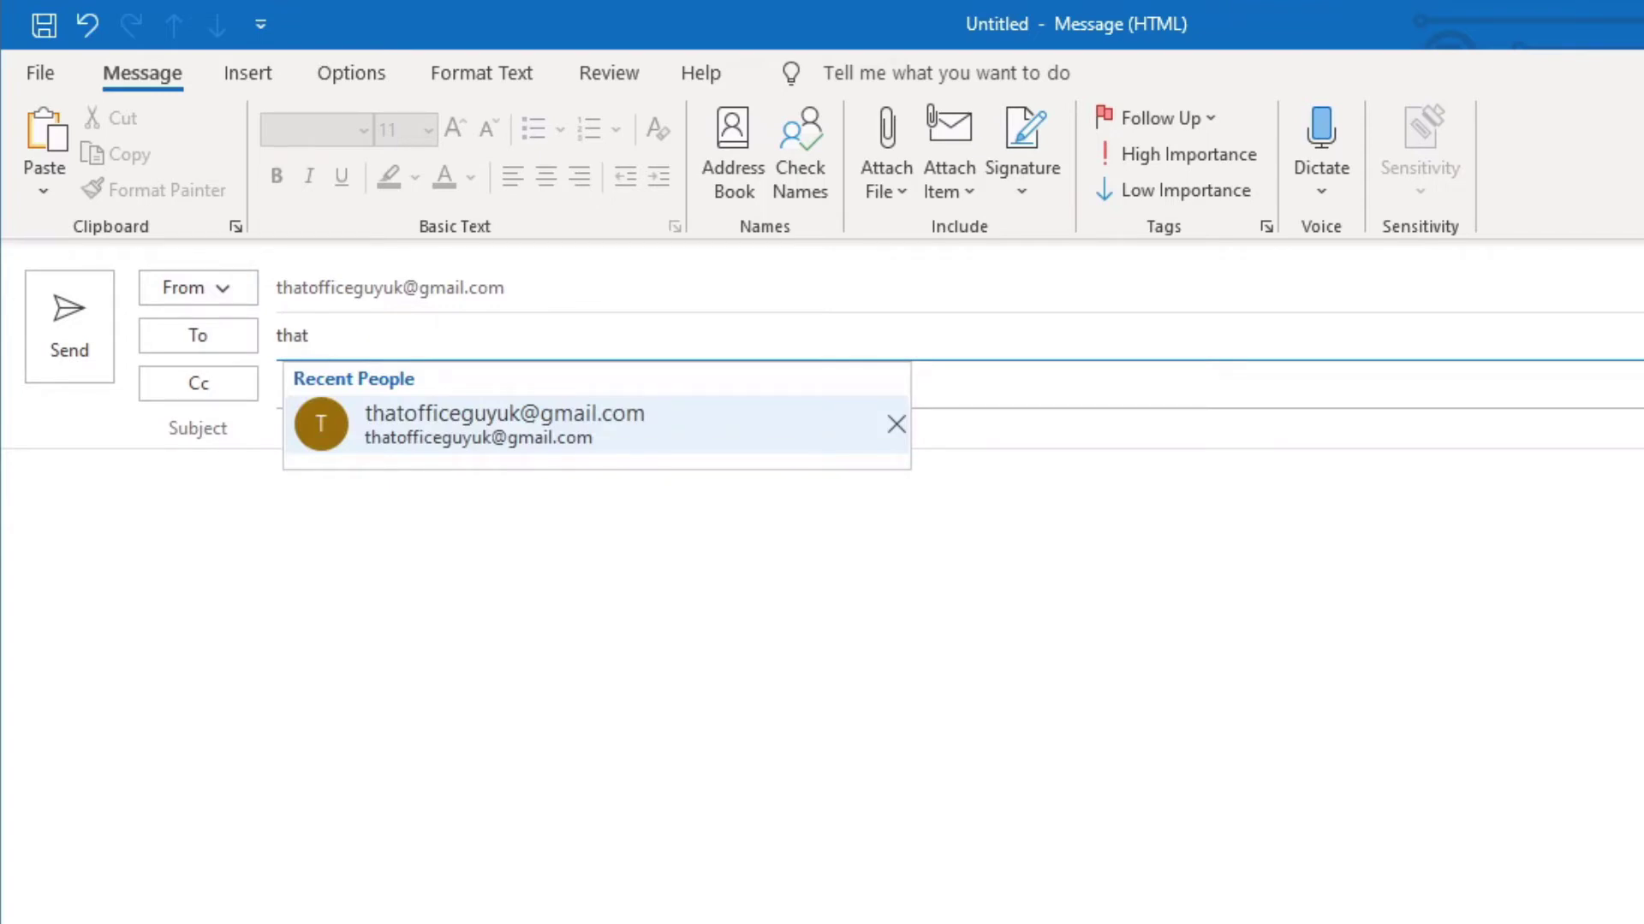
type("office")
left_click(383, 432)
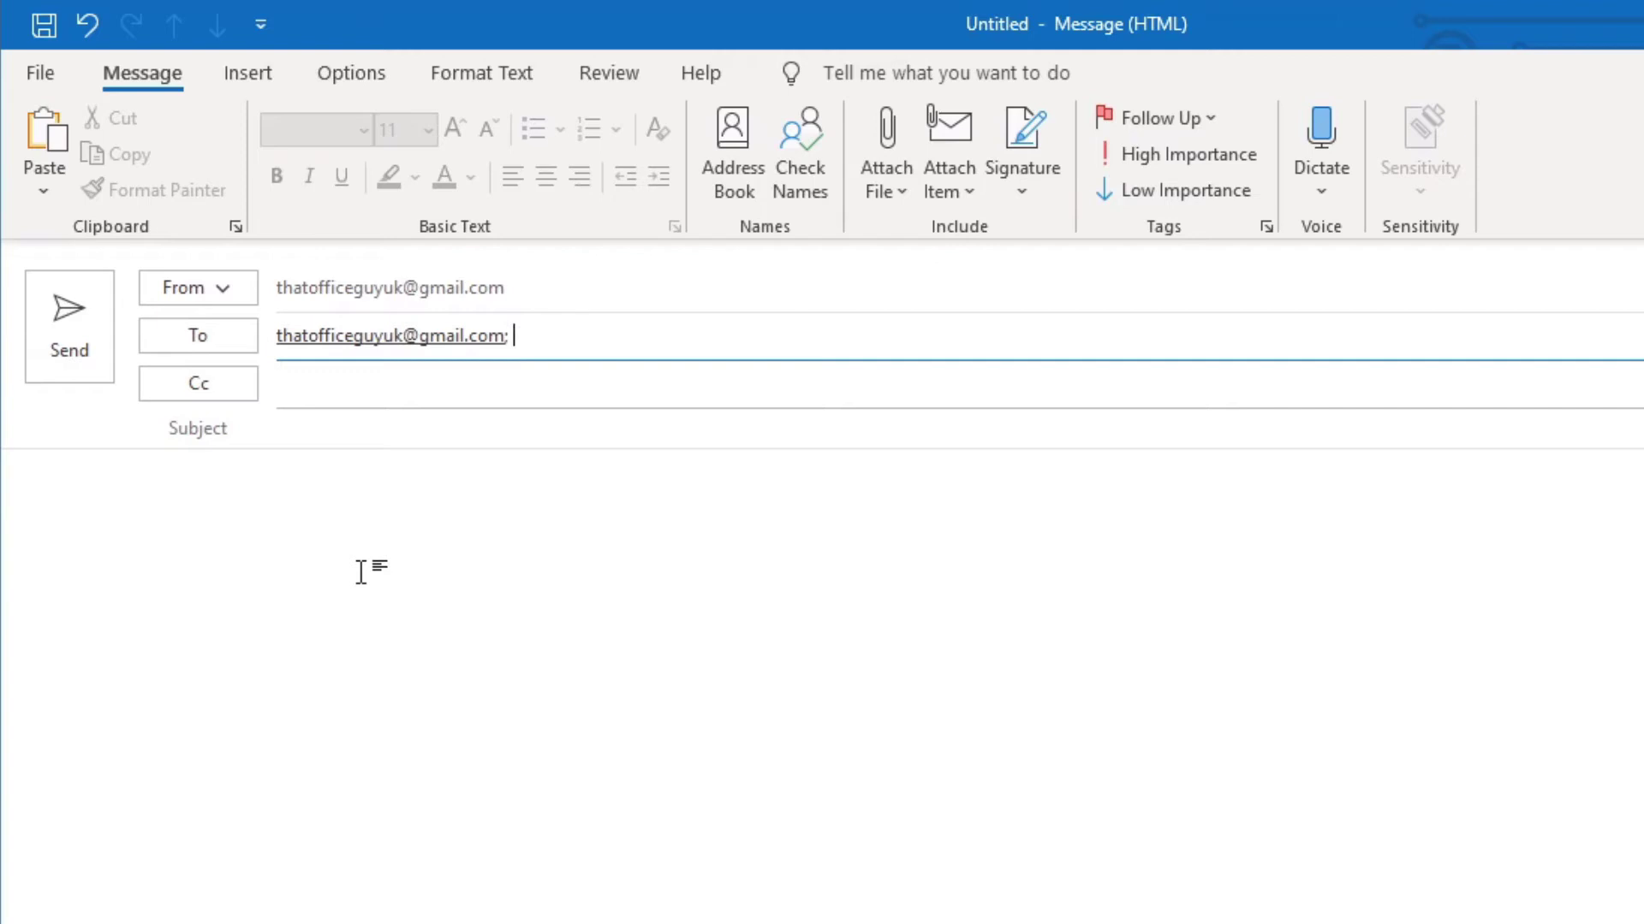
left_click(314, 438)
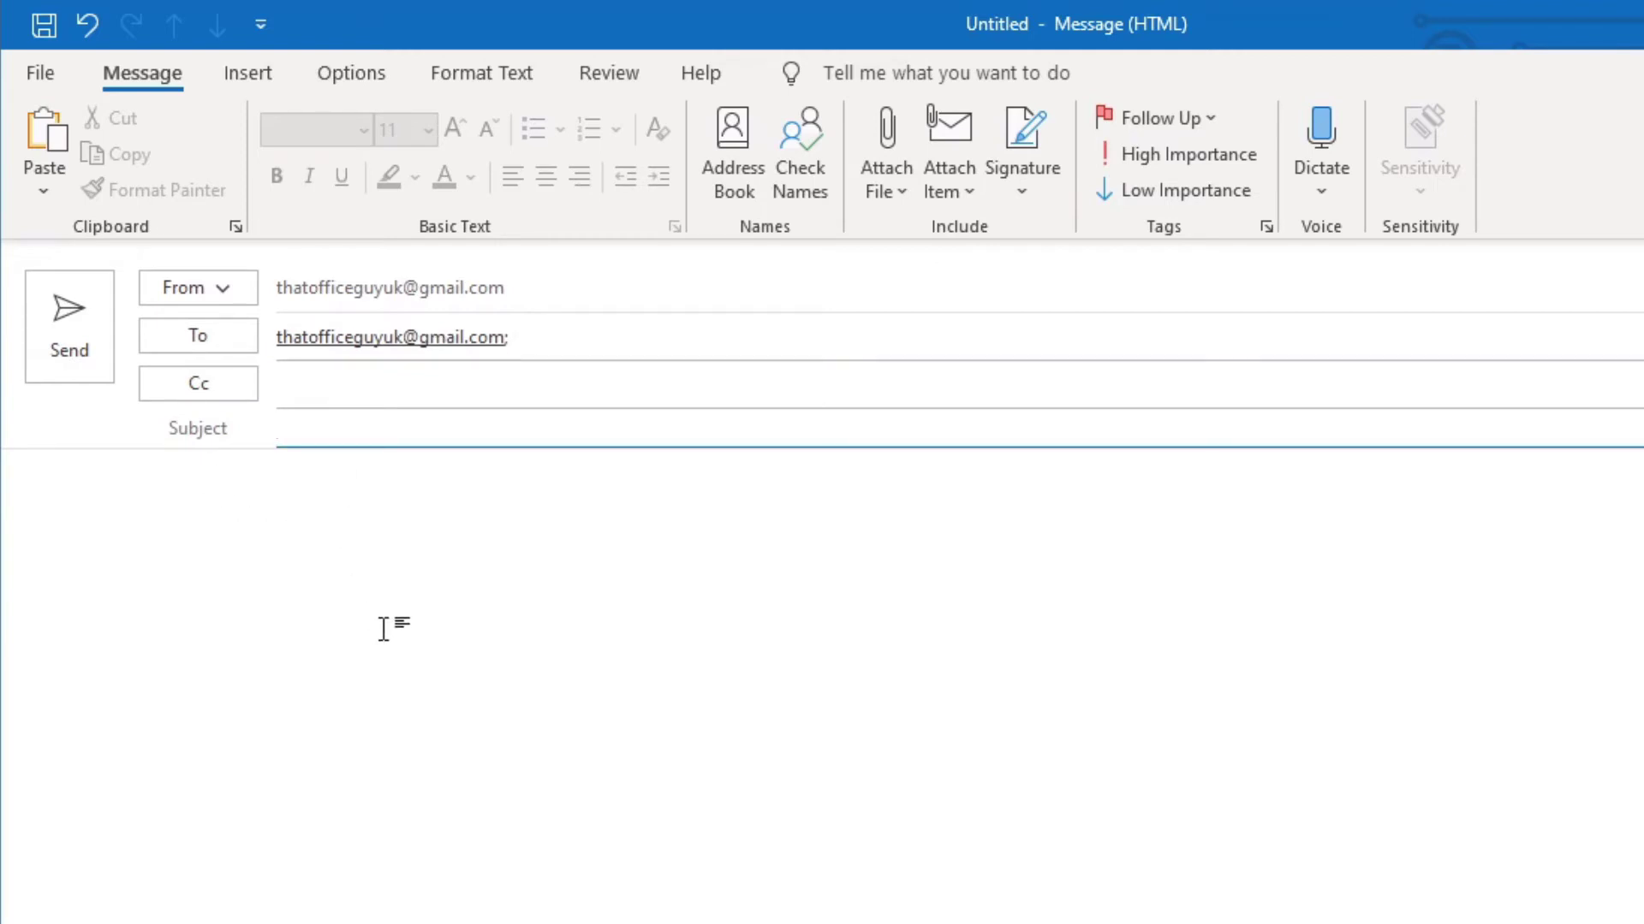
Enter subject 'Test email for Outlook', a greeting line, then 'Hope you are doing well?'.
type("Test email for Outlook")
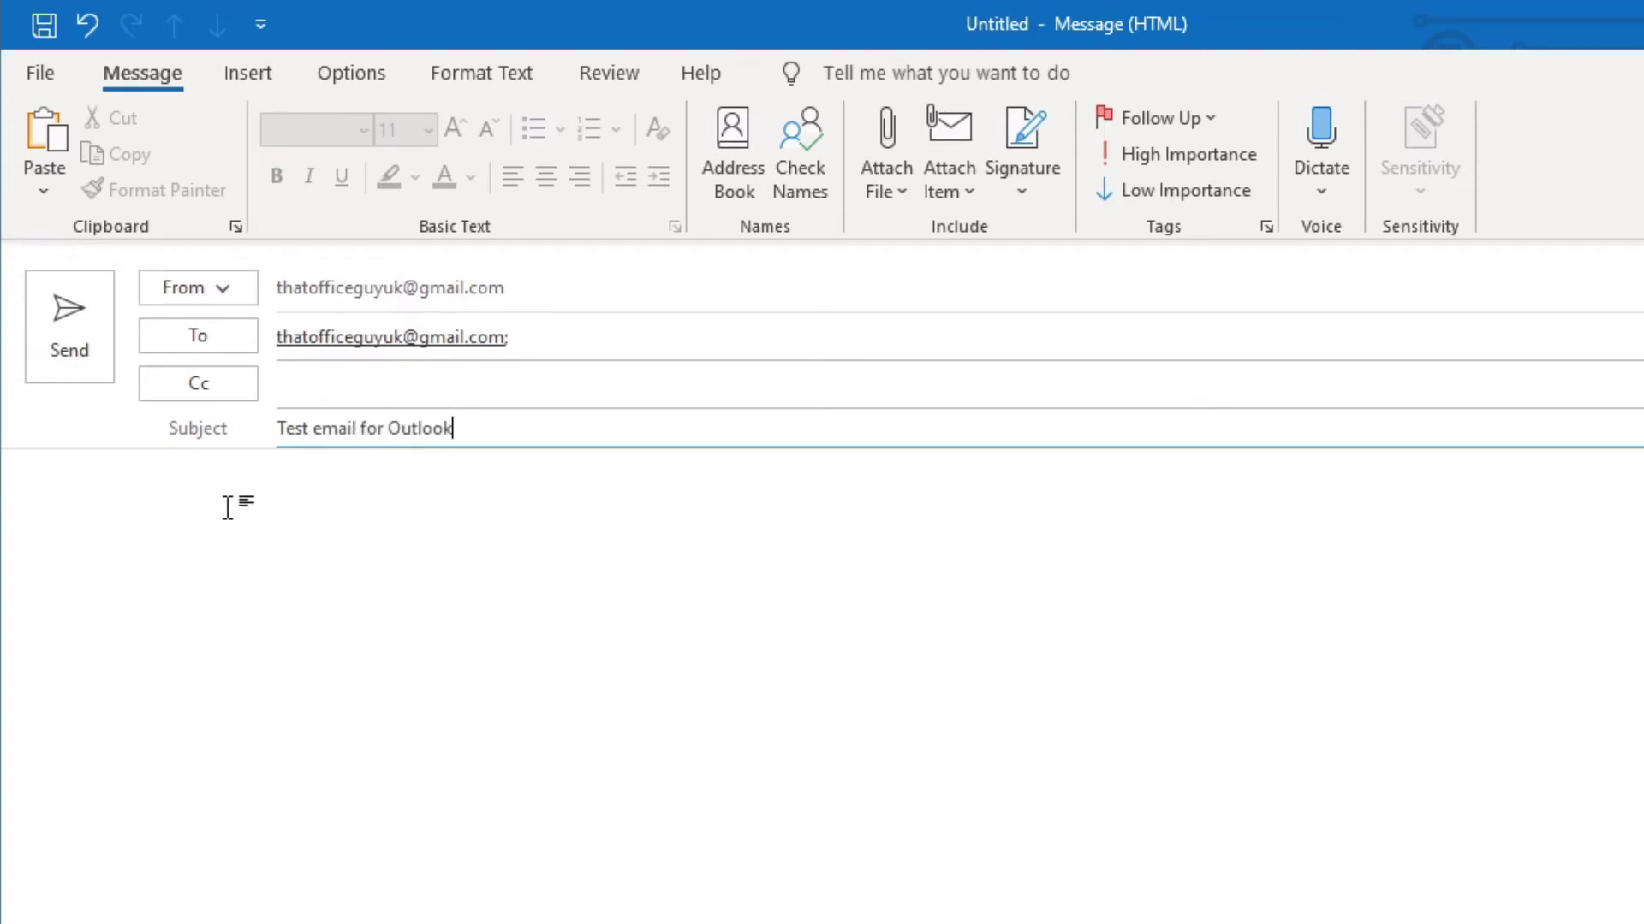
left_click(227, 507)
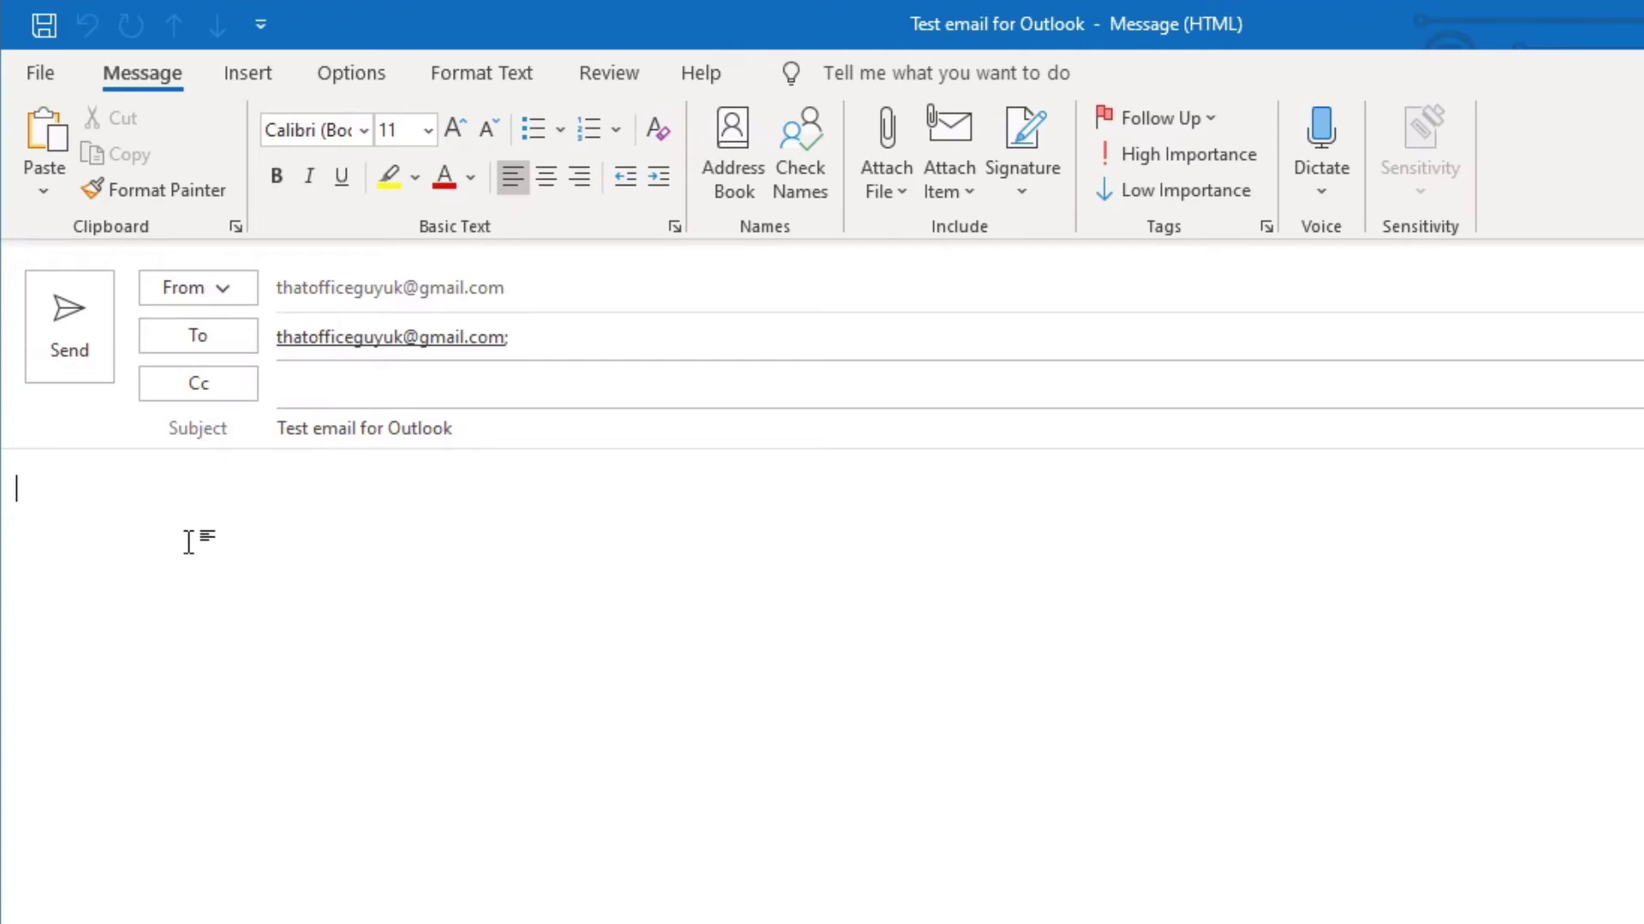
type("Hi ThatOff")
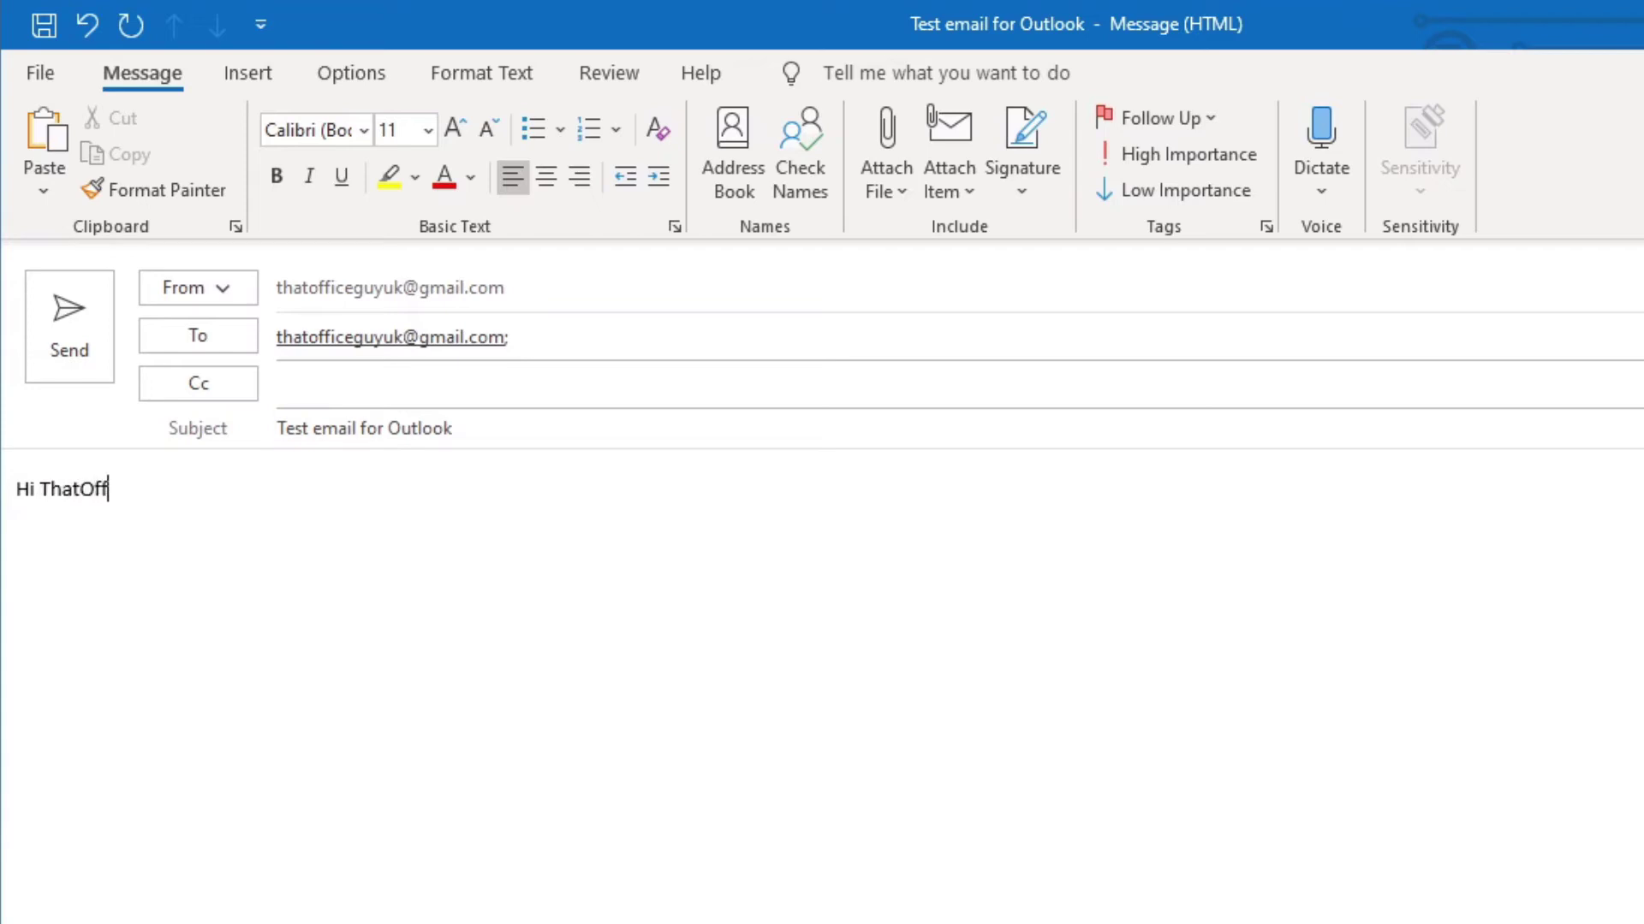
type("iceGuy,")
key("Return")
type("Hope you are")
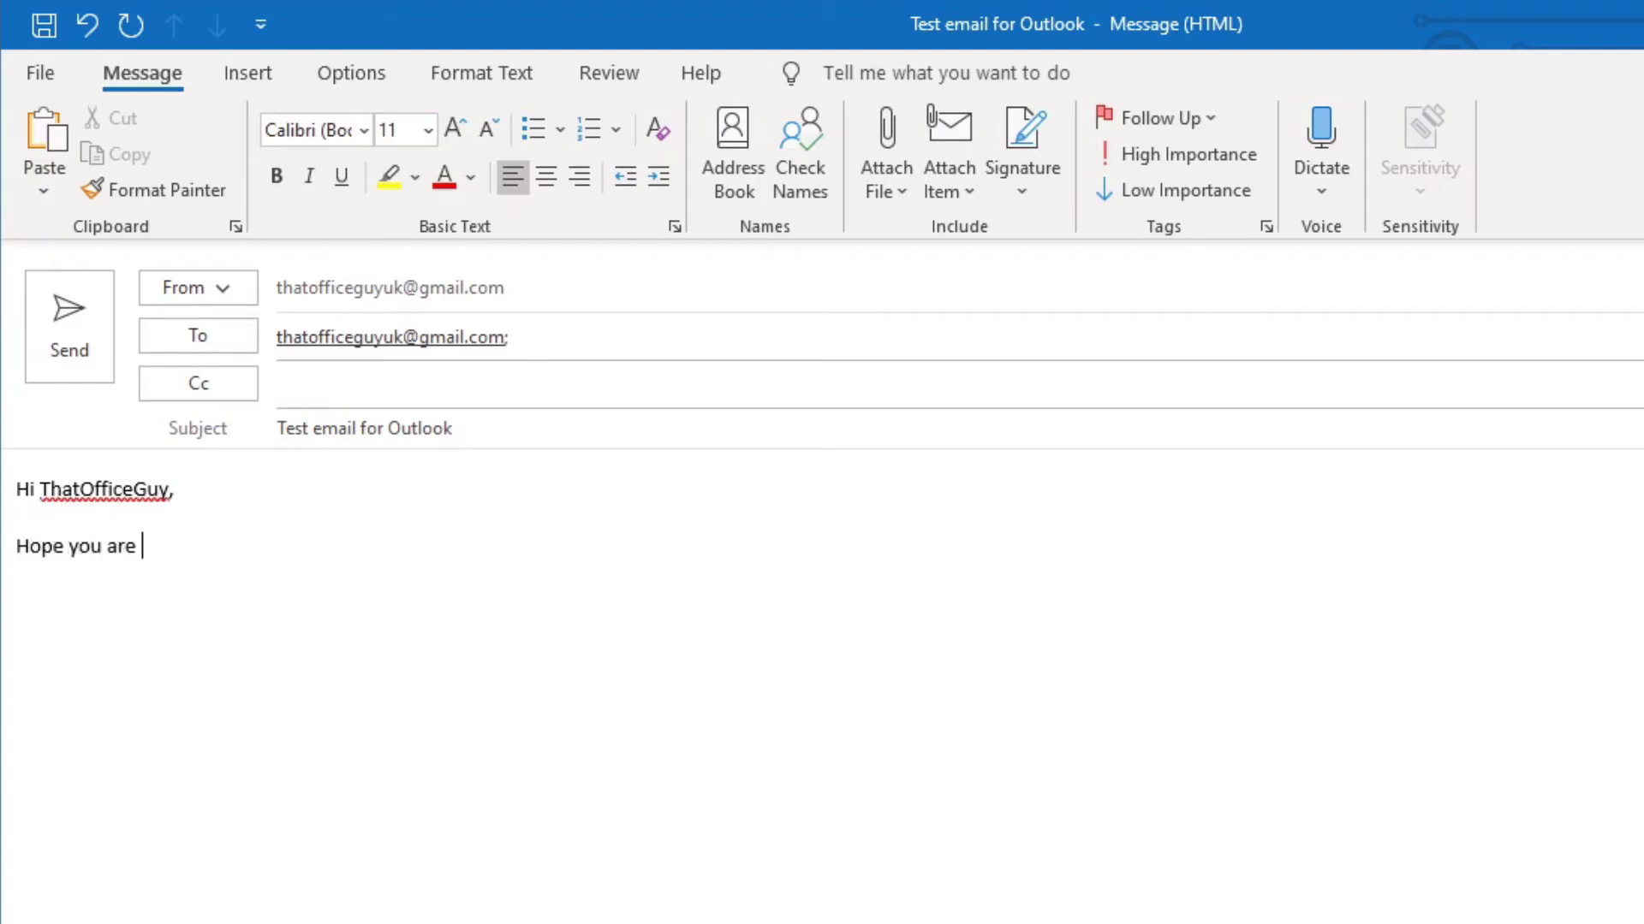
type(" doing well?  ")
type("Nick")
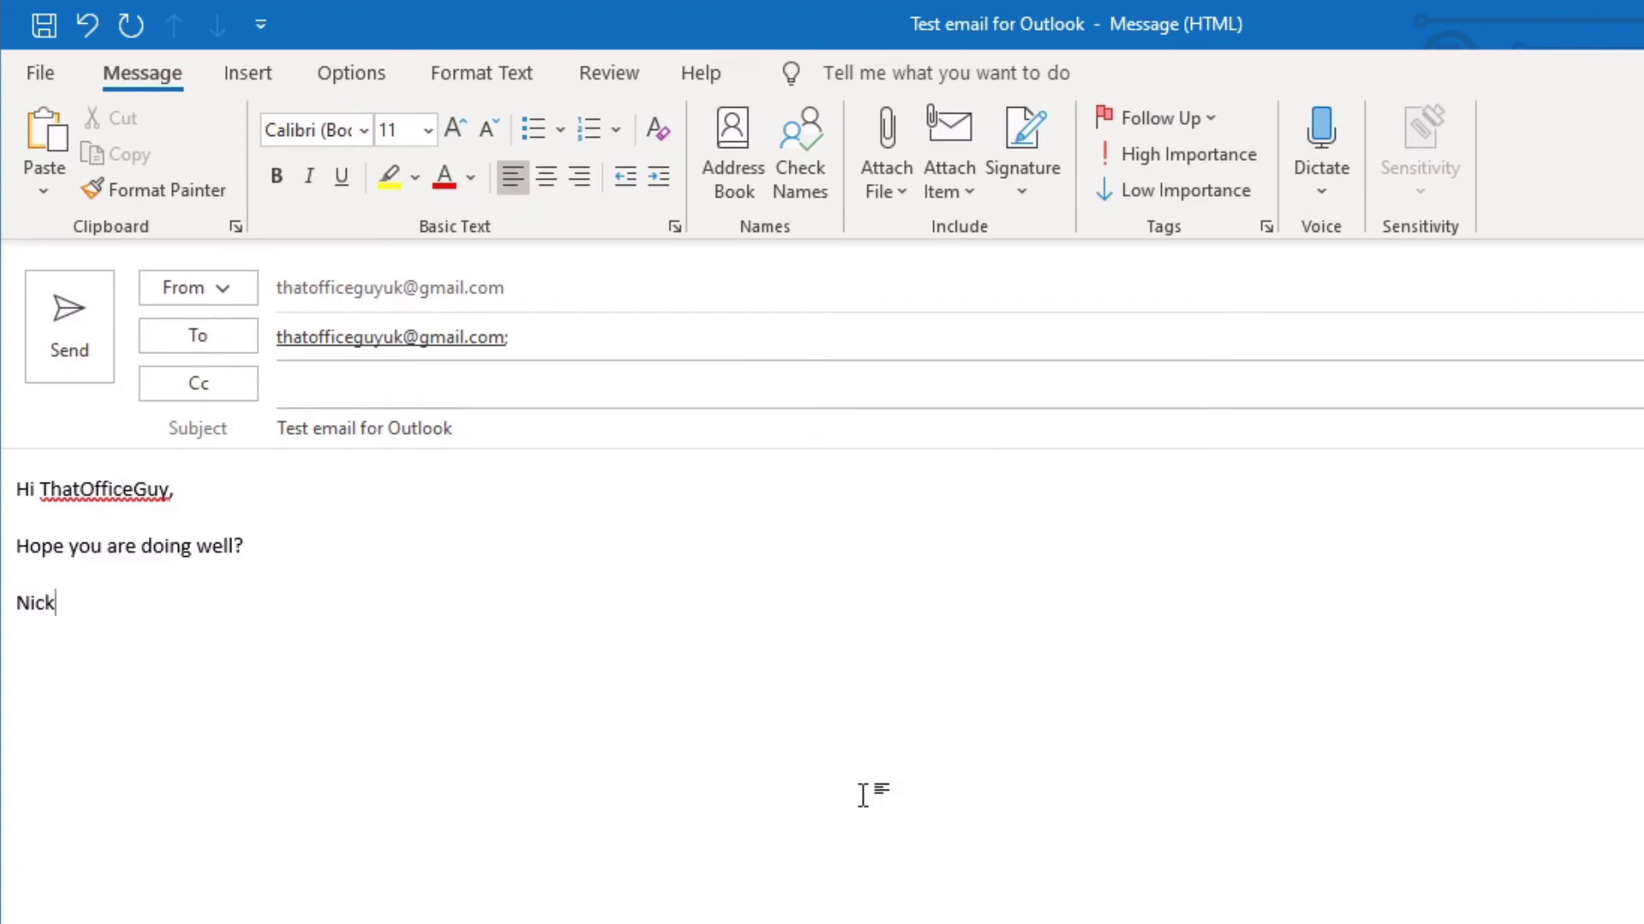
Insert a 5-column by 3-row table below the sign-off with a full grid style.
left_click(257, 76)
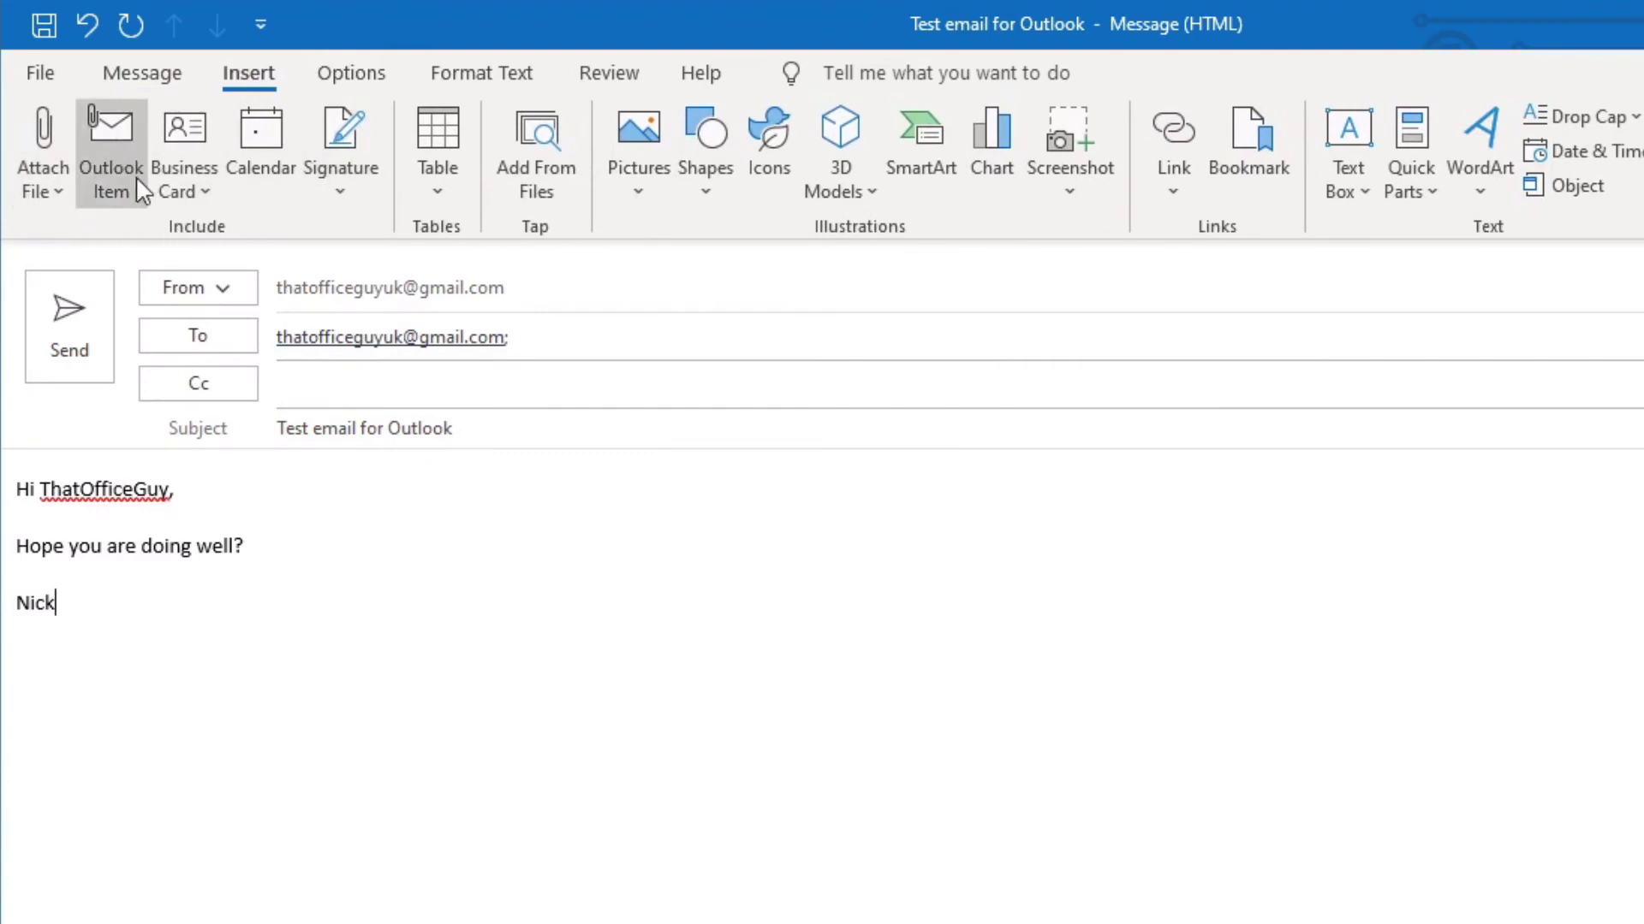
left_click(440, 188)
left_click(547, 330)
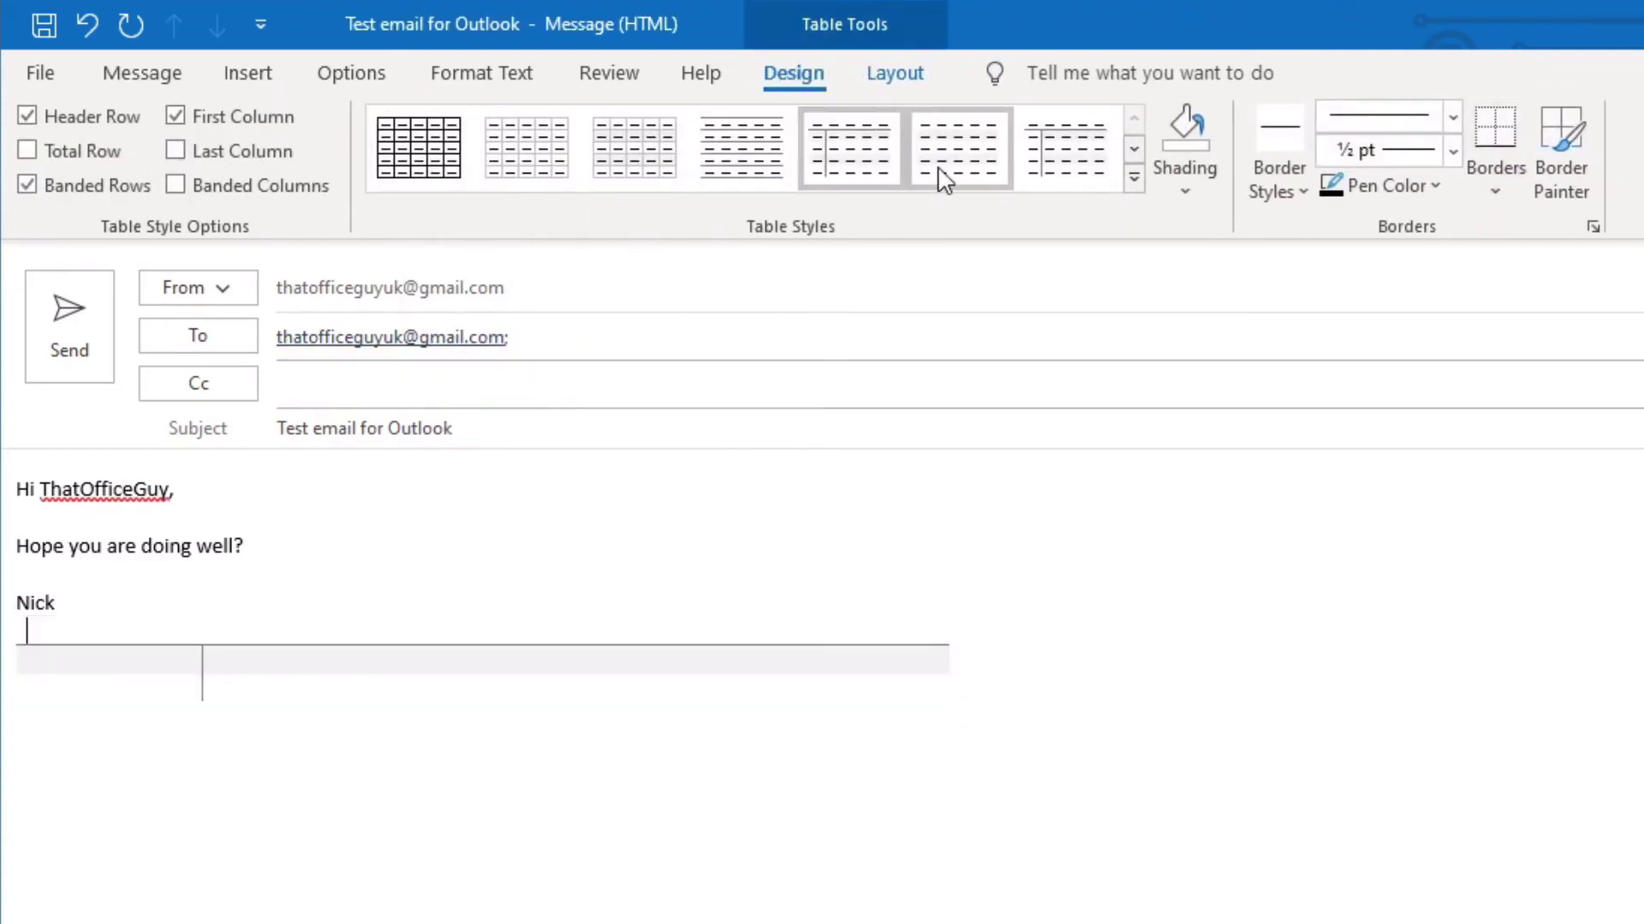
left_click(742, 162)
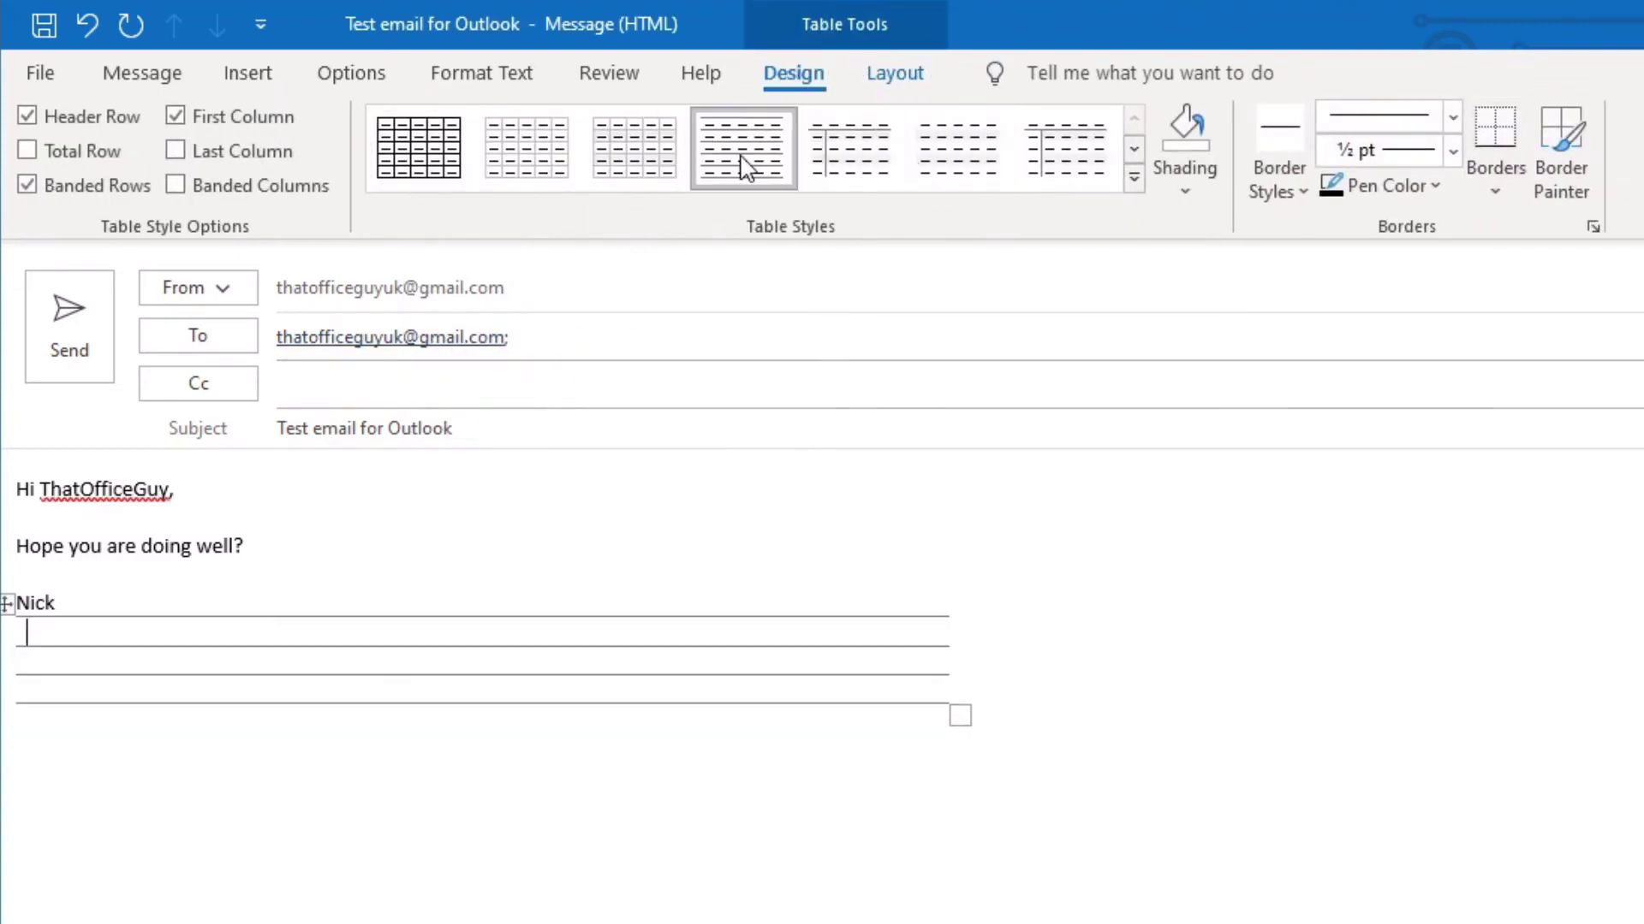
left_click(561, 156)
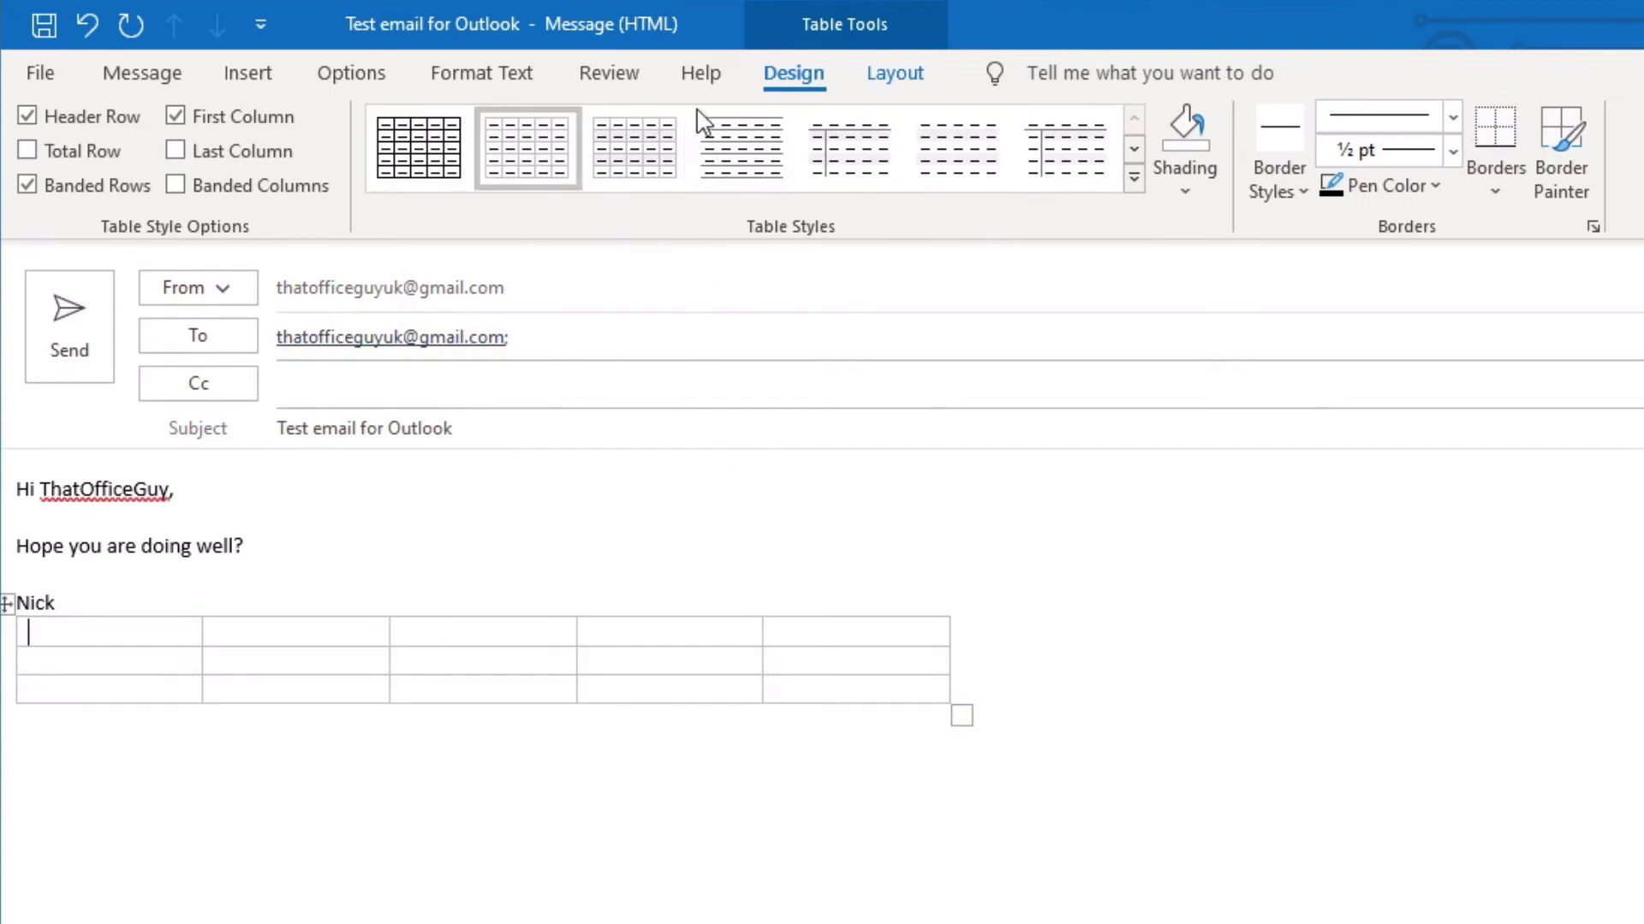
left_click(912, 86)
left_click(809, 80)
left_click(248, 76)
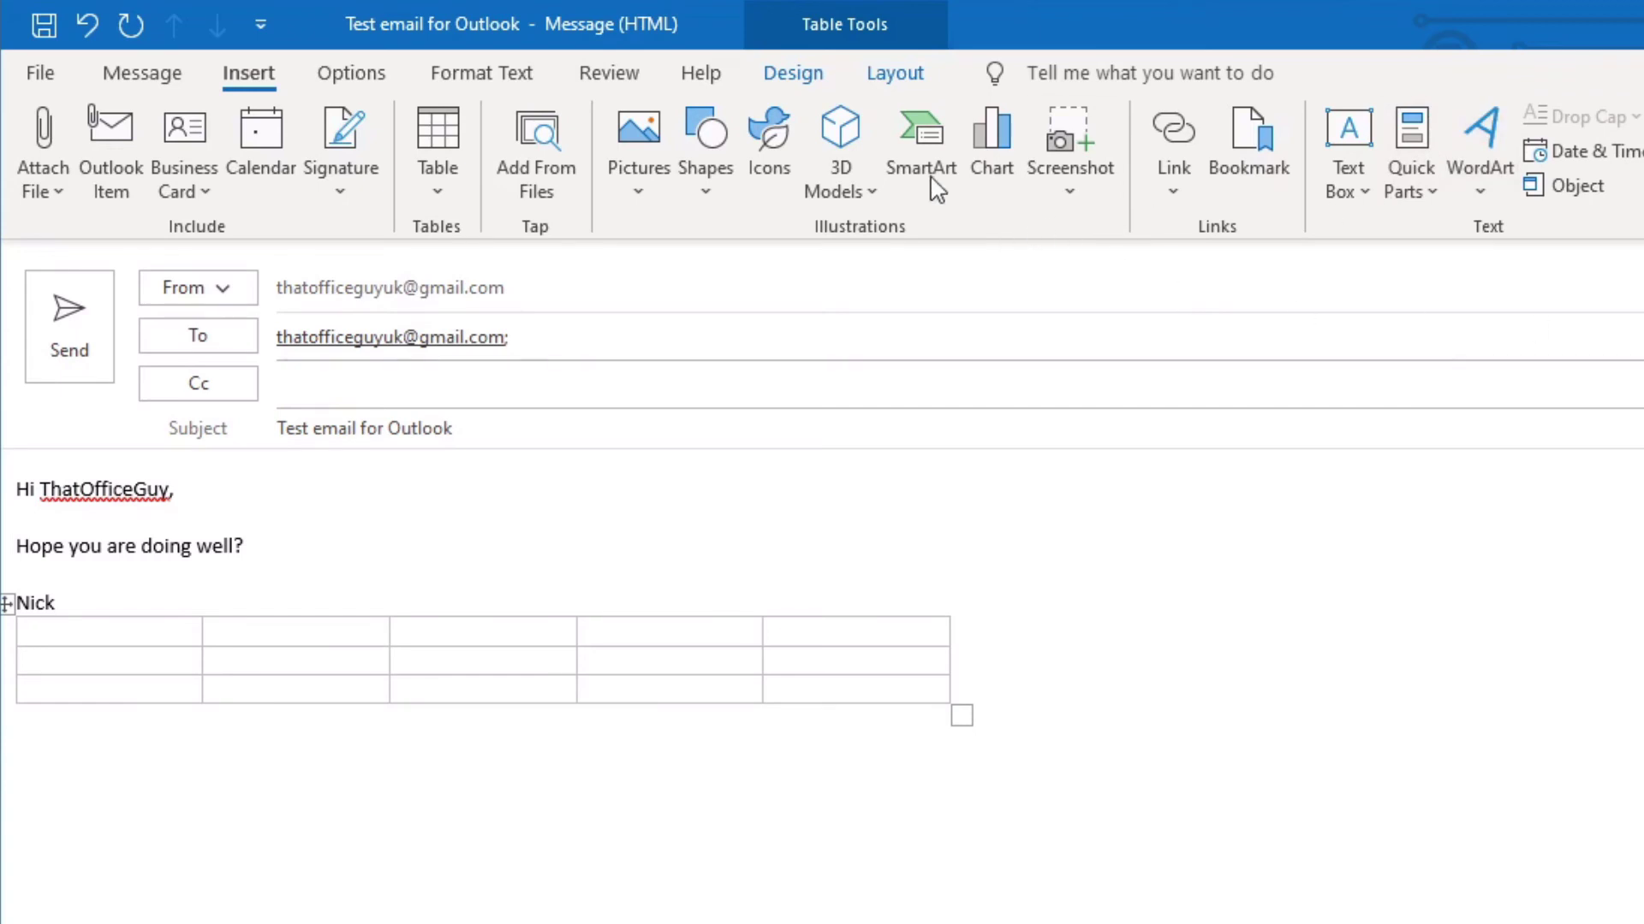
left_click(330, 75)
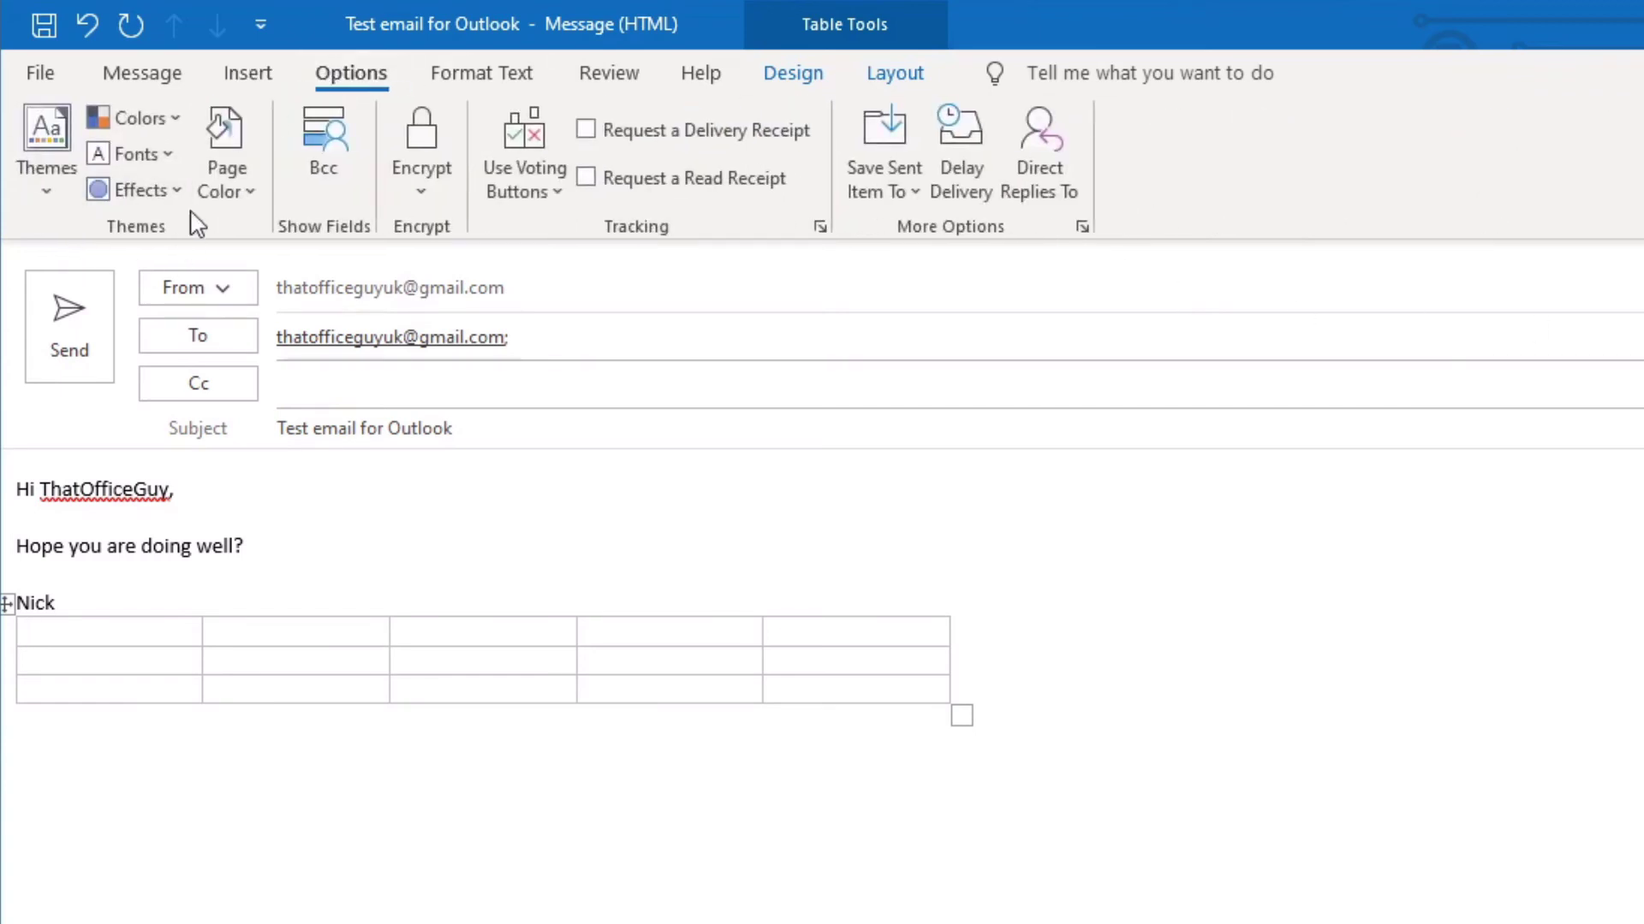
Apply the Facet theme to the message.
left_click(50, 202)
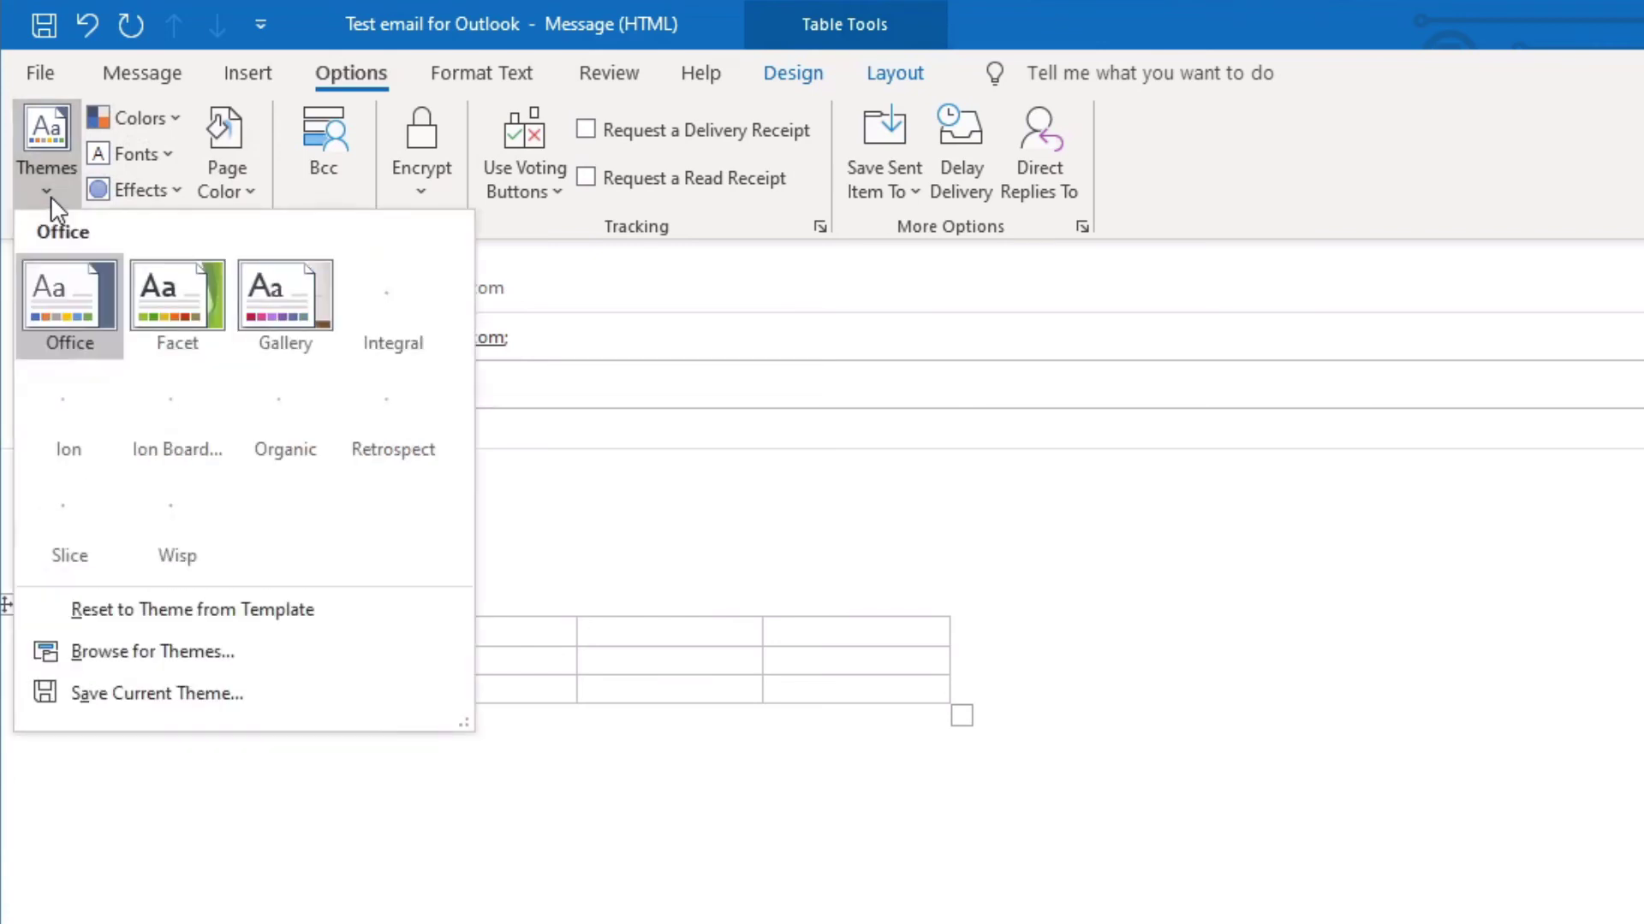
left_click(167, 323)
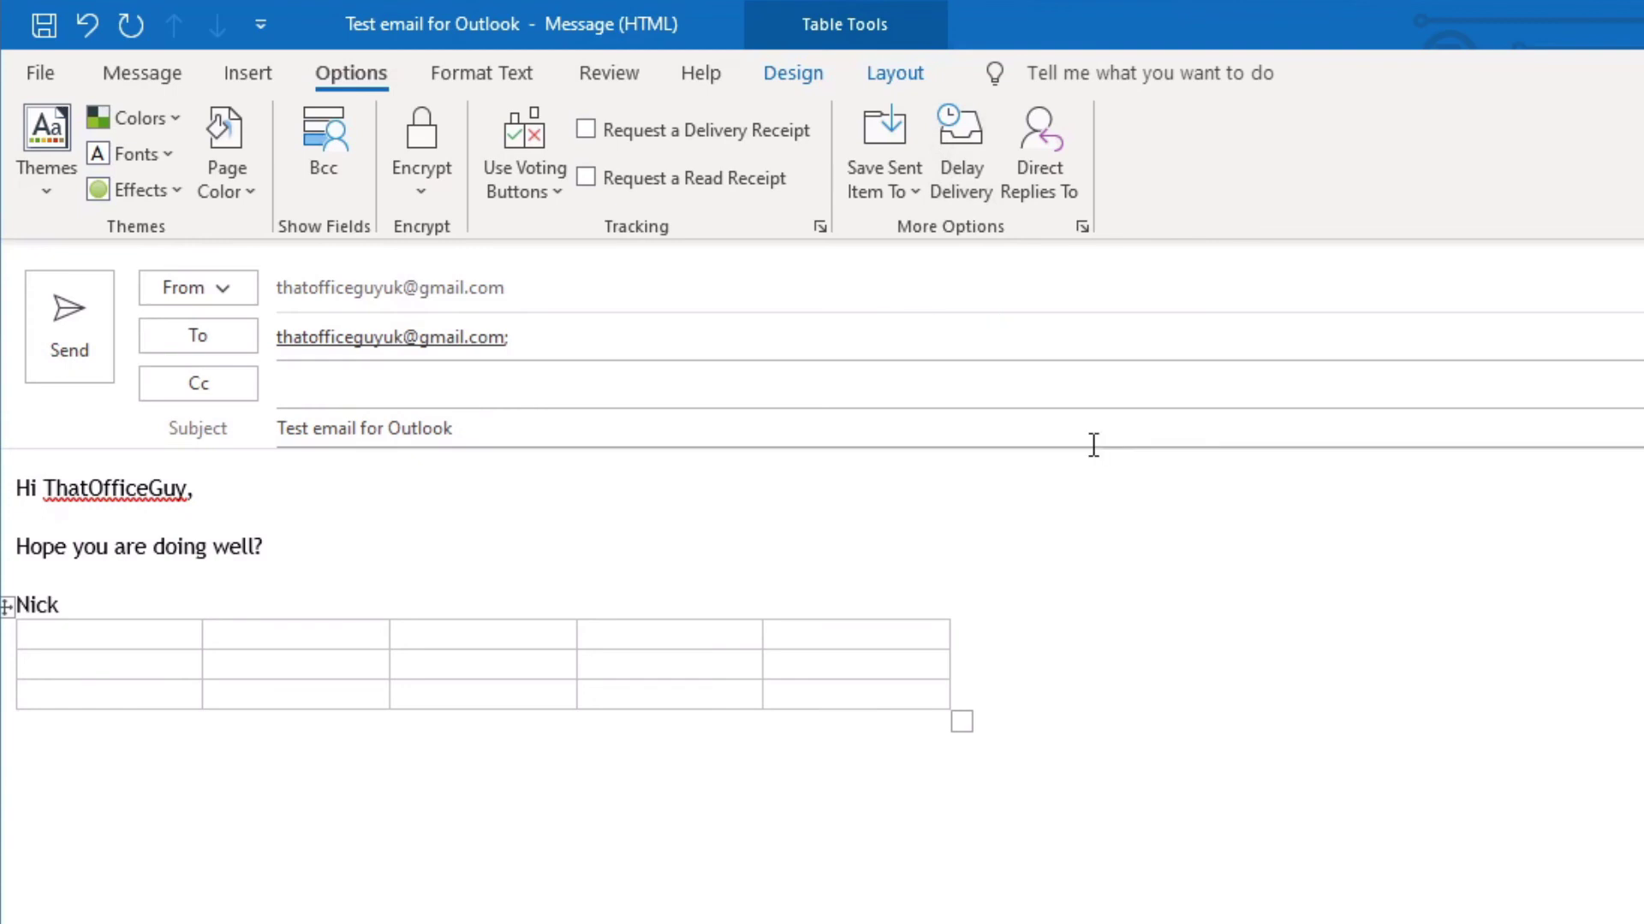
left_click(482, 76)
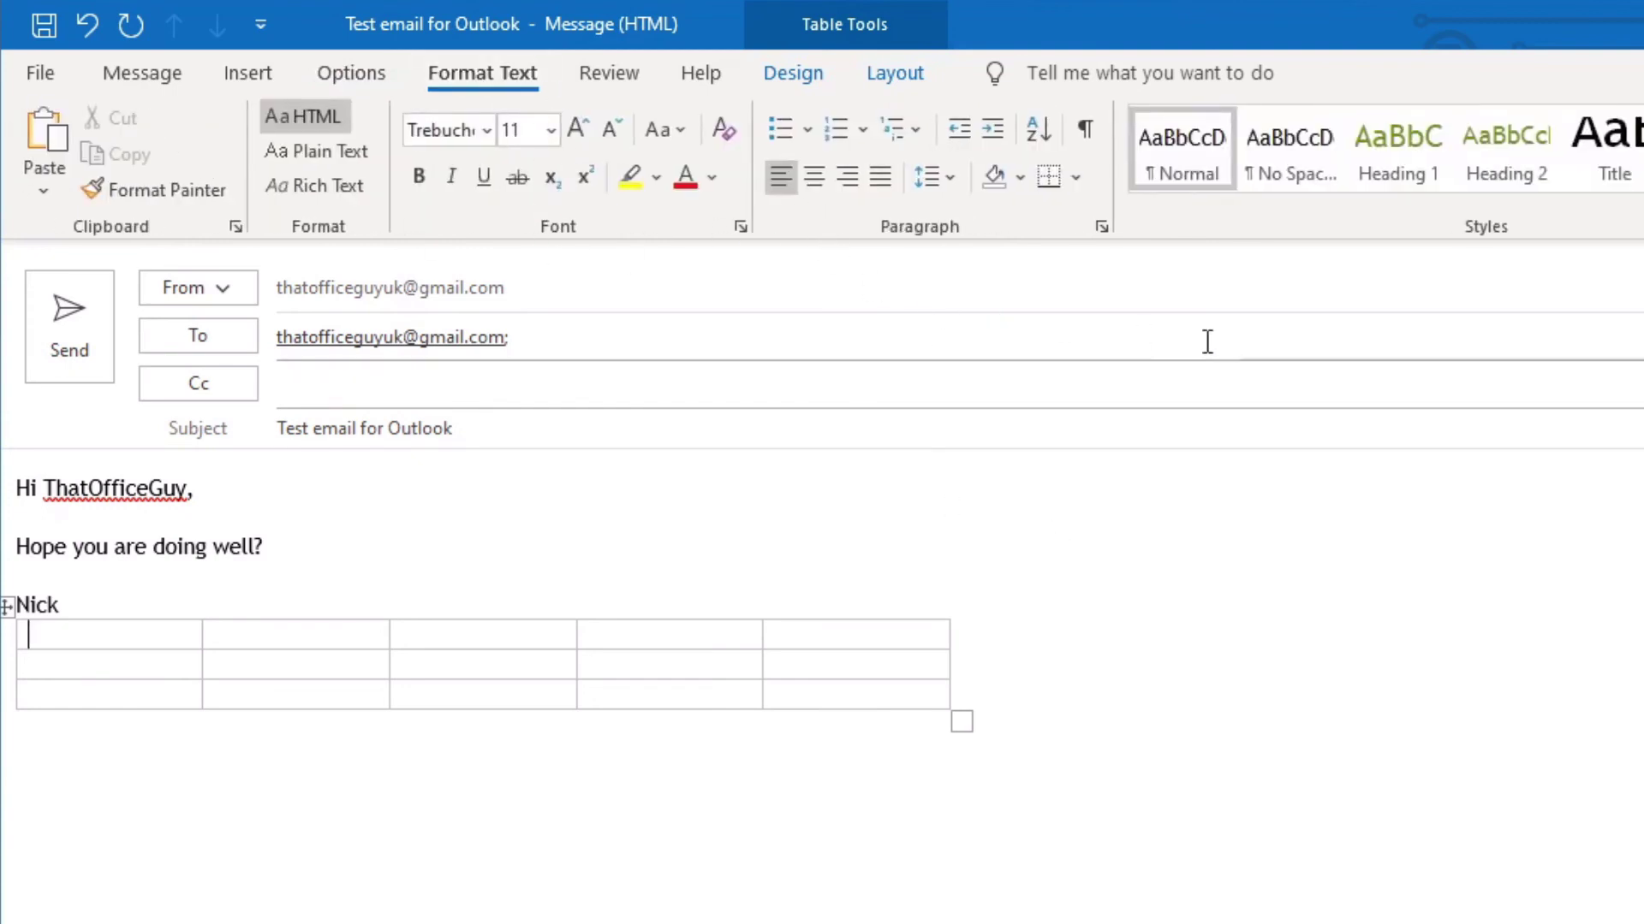
Format the greeting, question and sign-off as green Heading 1 text.
left_click_drag(69, 608, 17, 481)
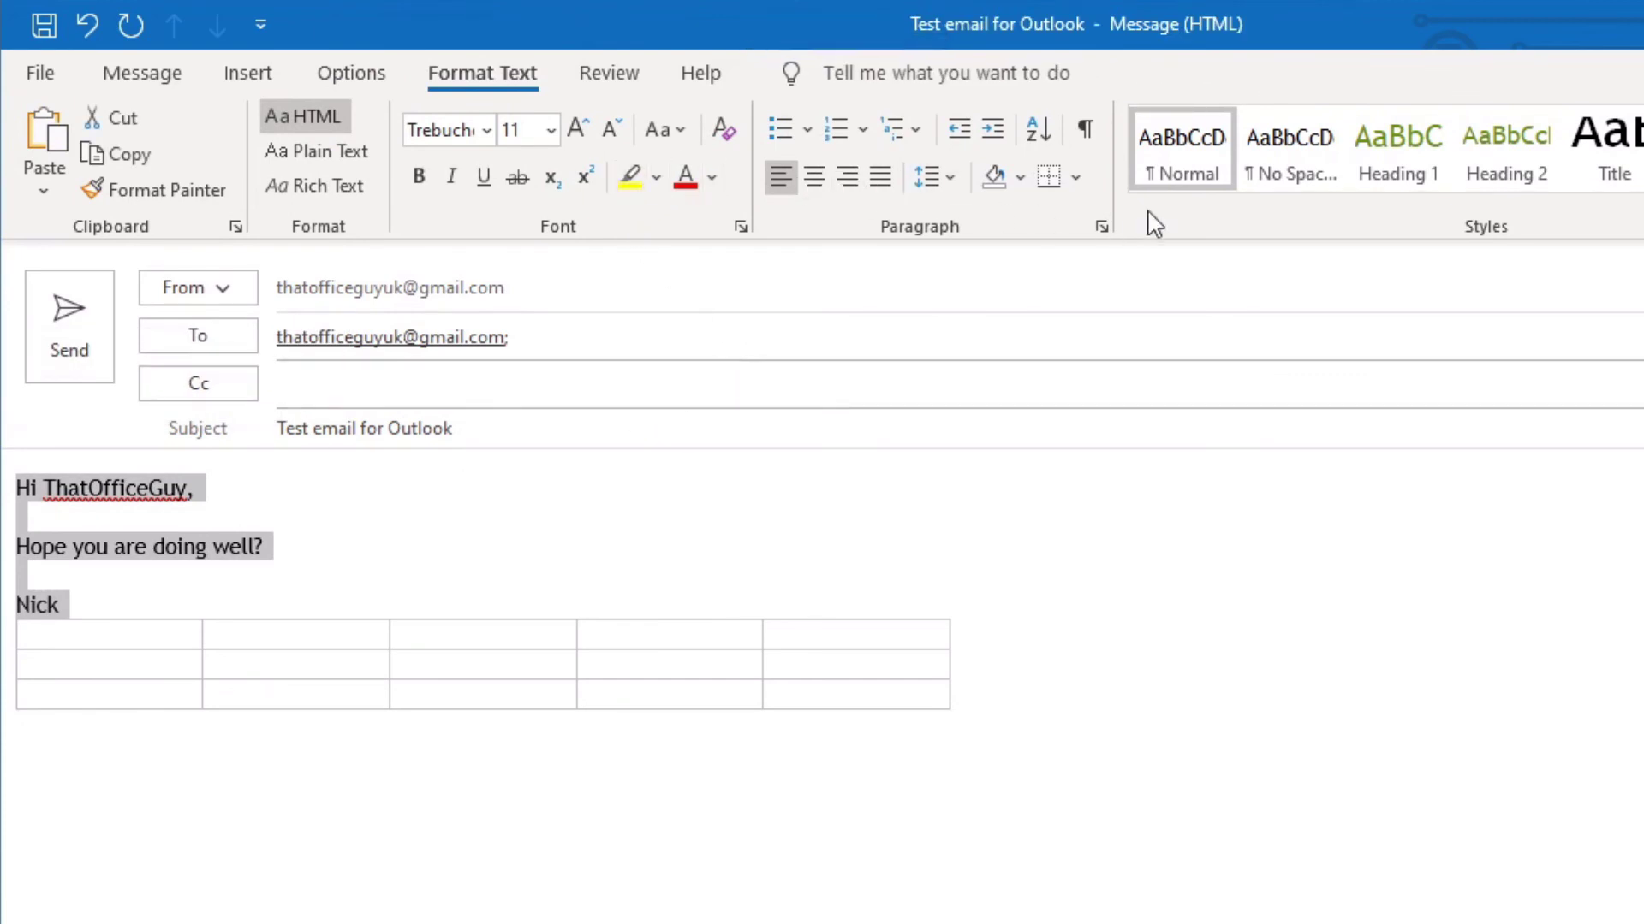
left_click(1413, 153)
left_click(1288, 664)
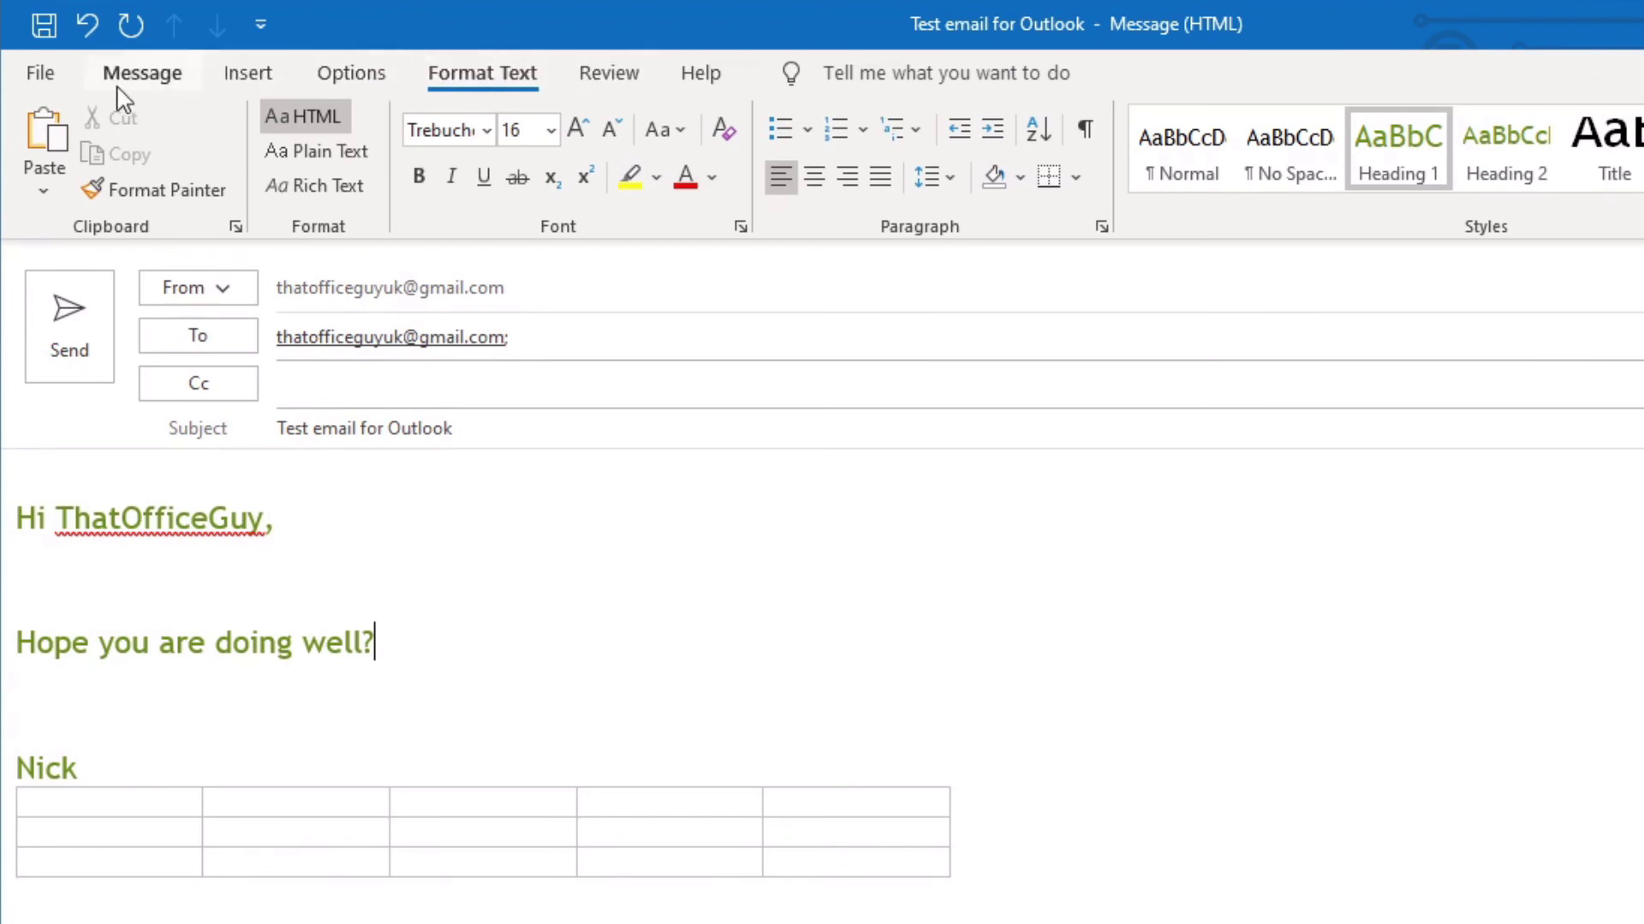
left_click(599, 75)
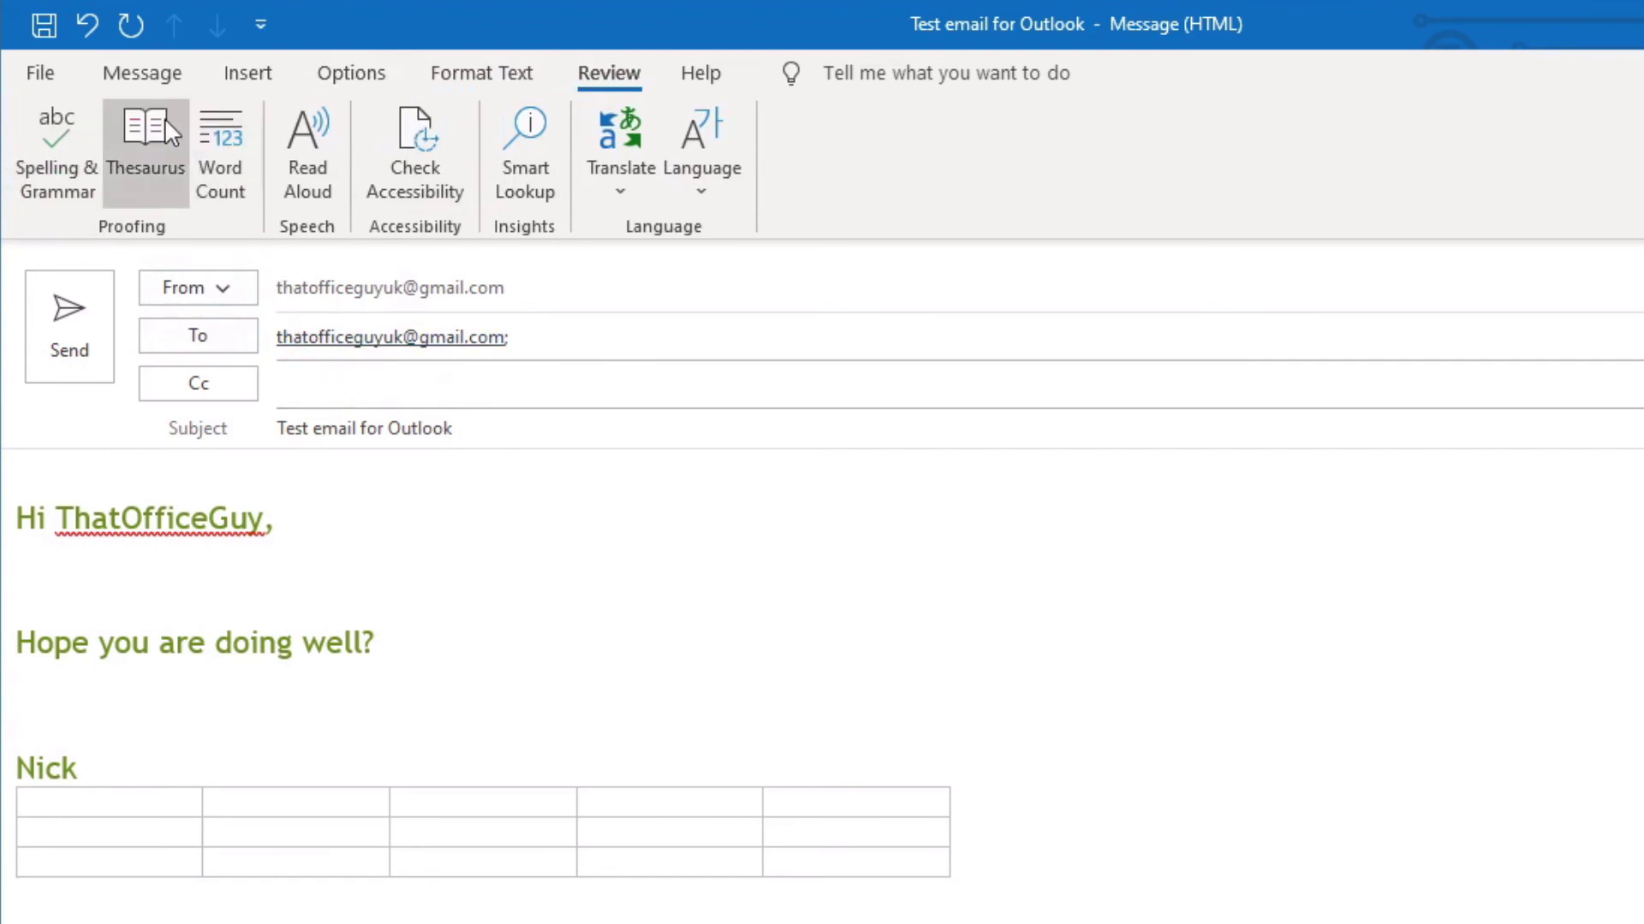
Switch the ribbon back to the Message tab.
left_click(145, 79)
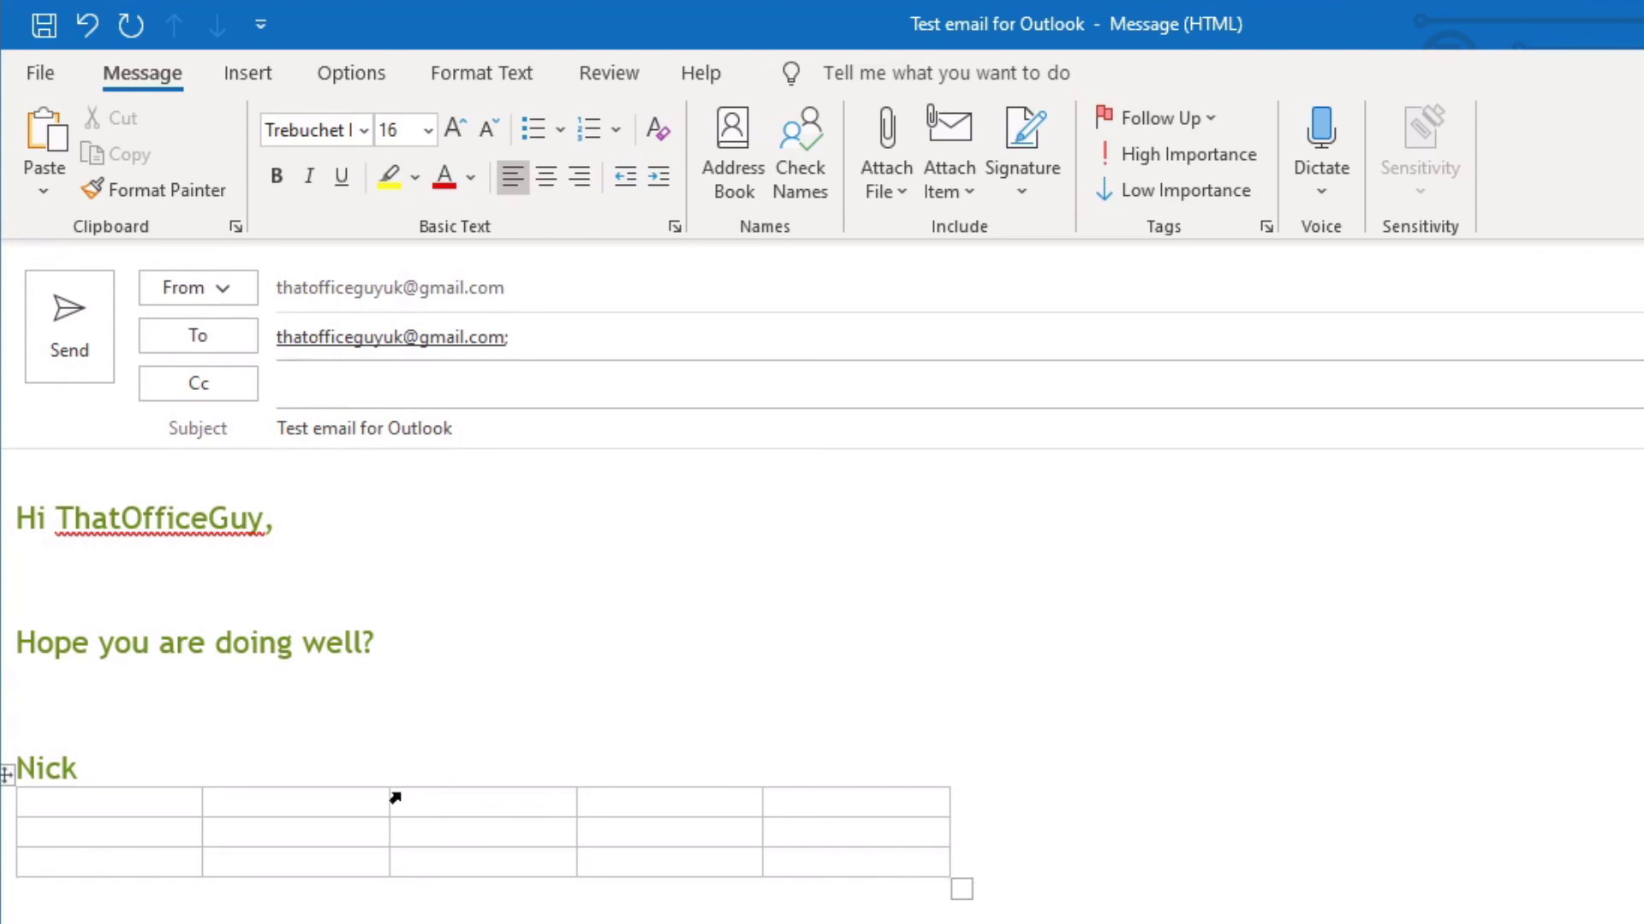
Delete the empty 5-by-3 table so the body ends at the green sign-off.
left_click(10, 785)
left_click_drag(12, 785, 463, 890)
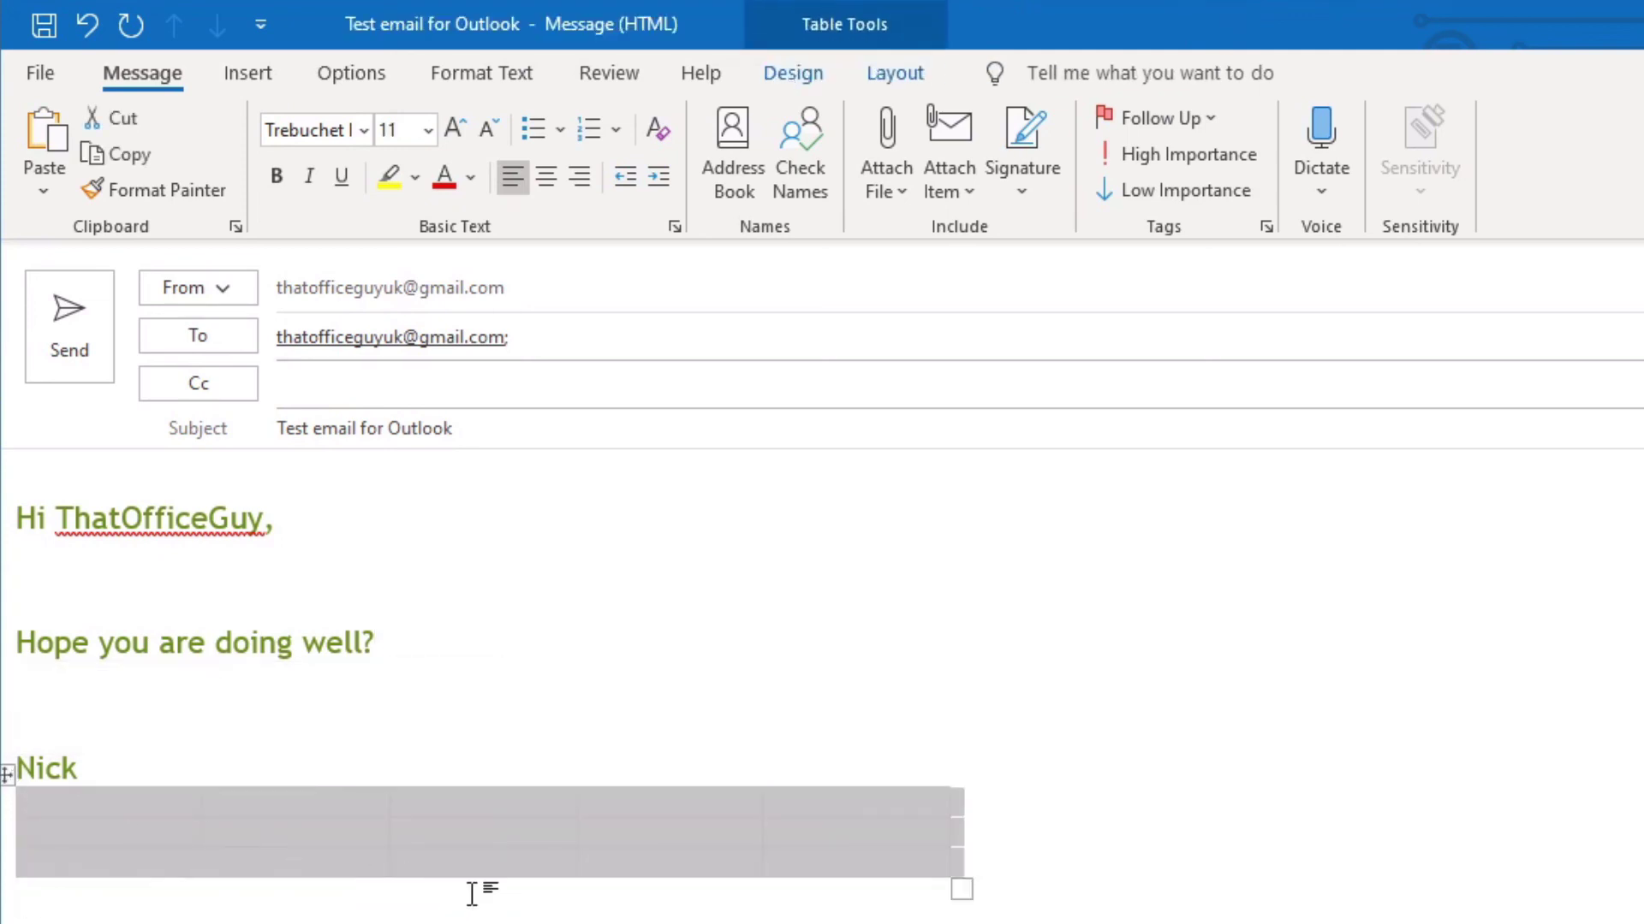
key("Left")
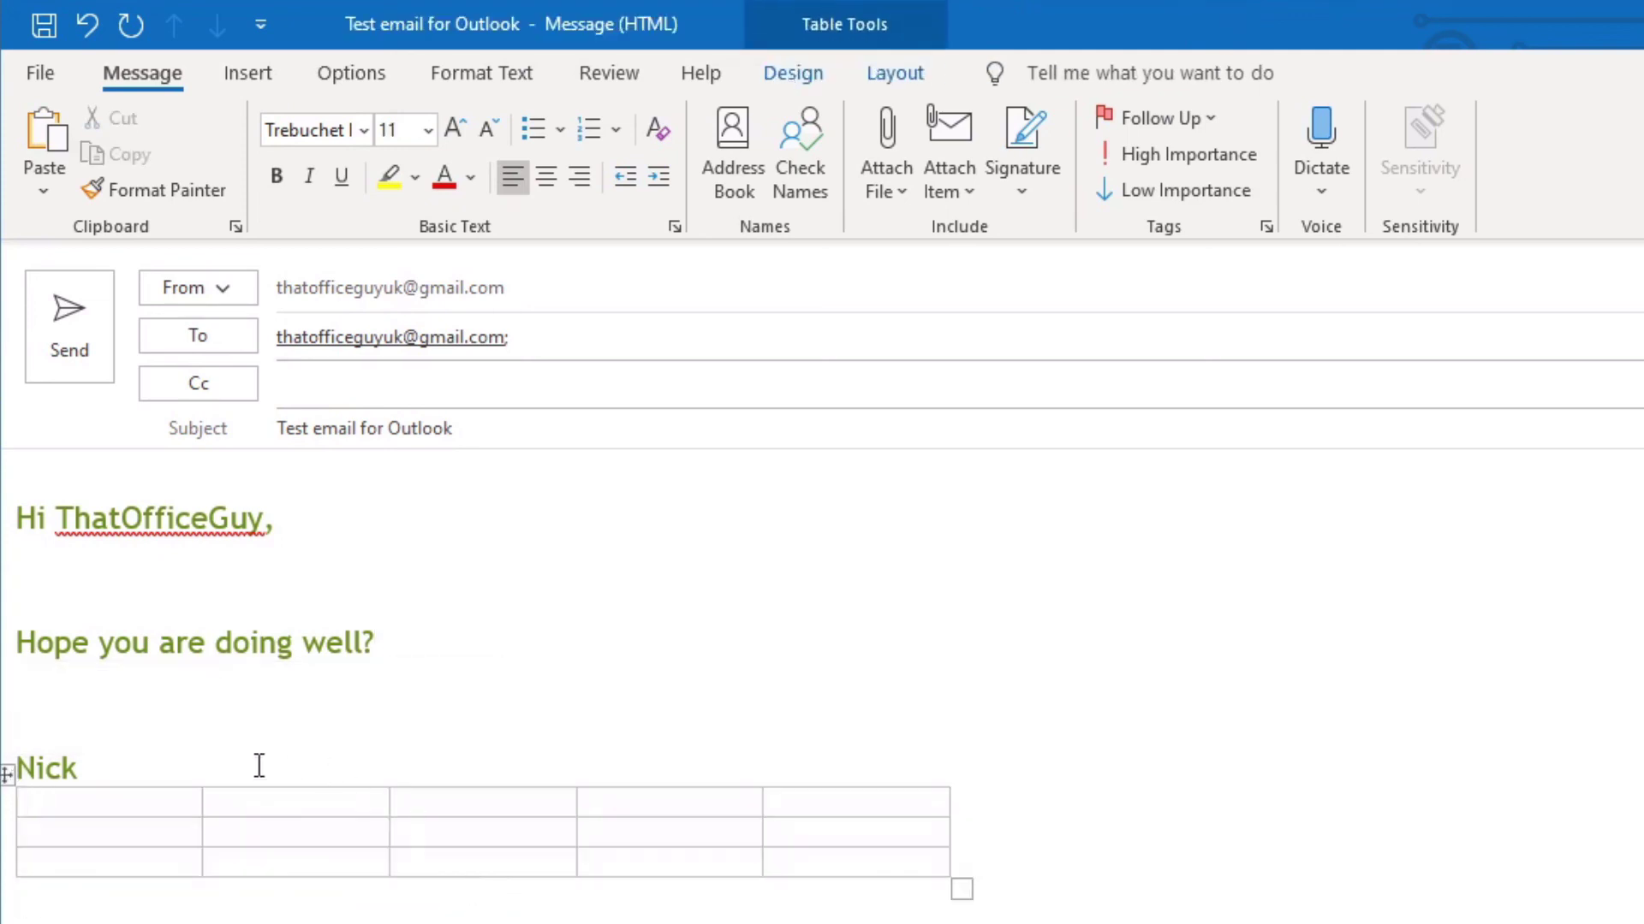
left_click(8, 776)
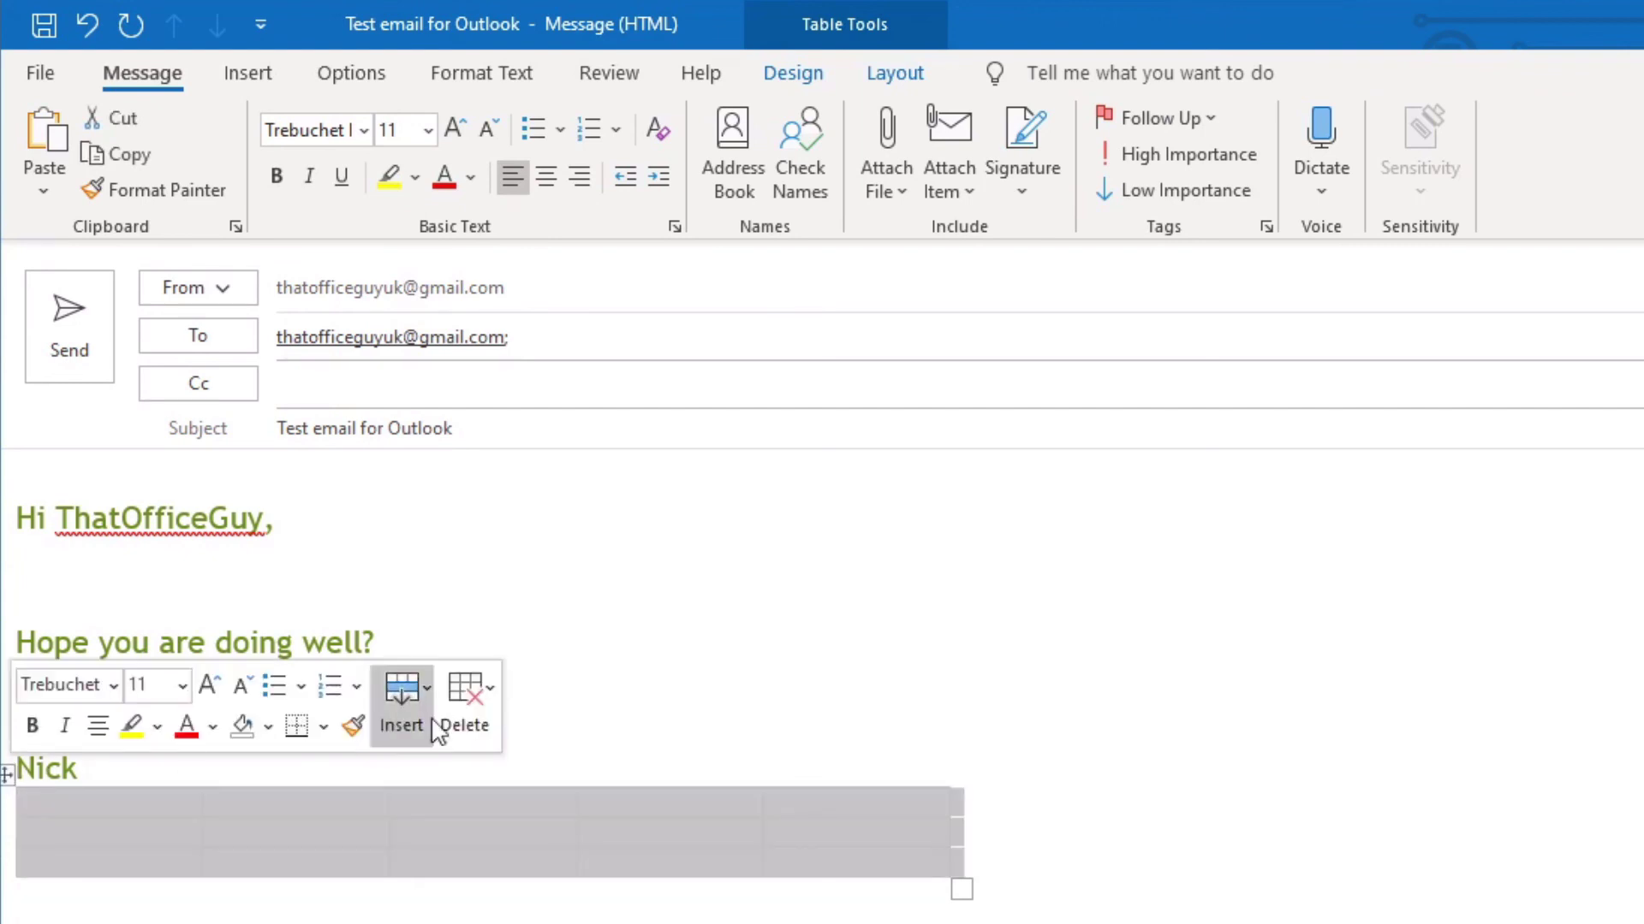
left_click(468, 727)
left_click(534, 895)
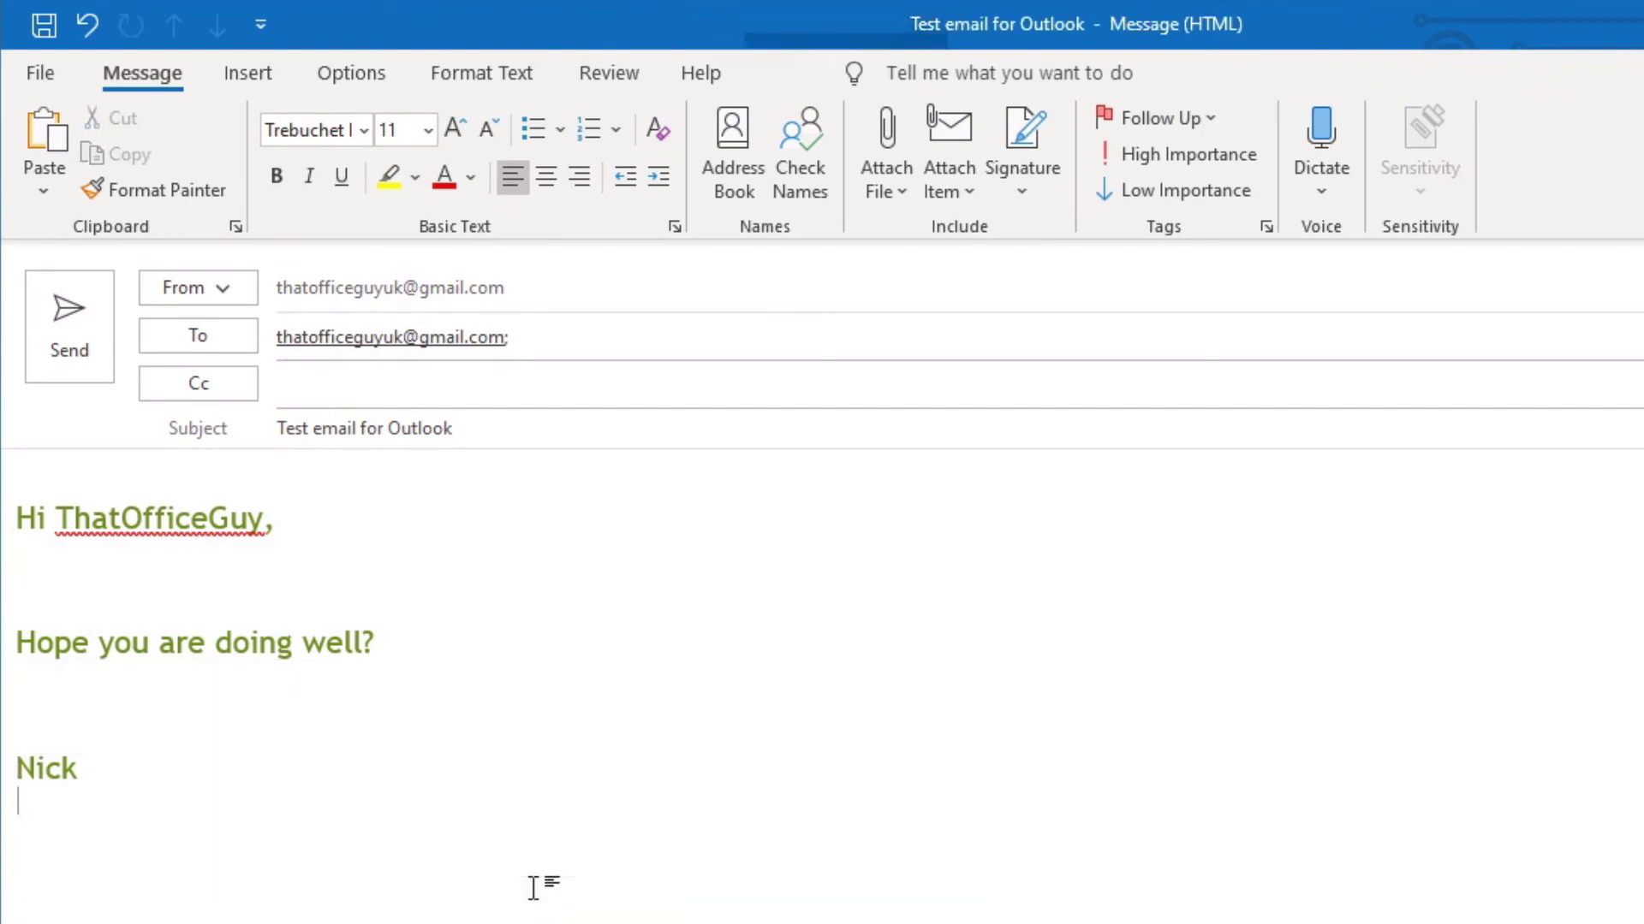
left_click(72, 561)
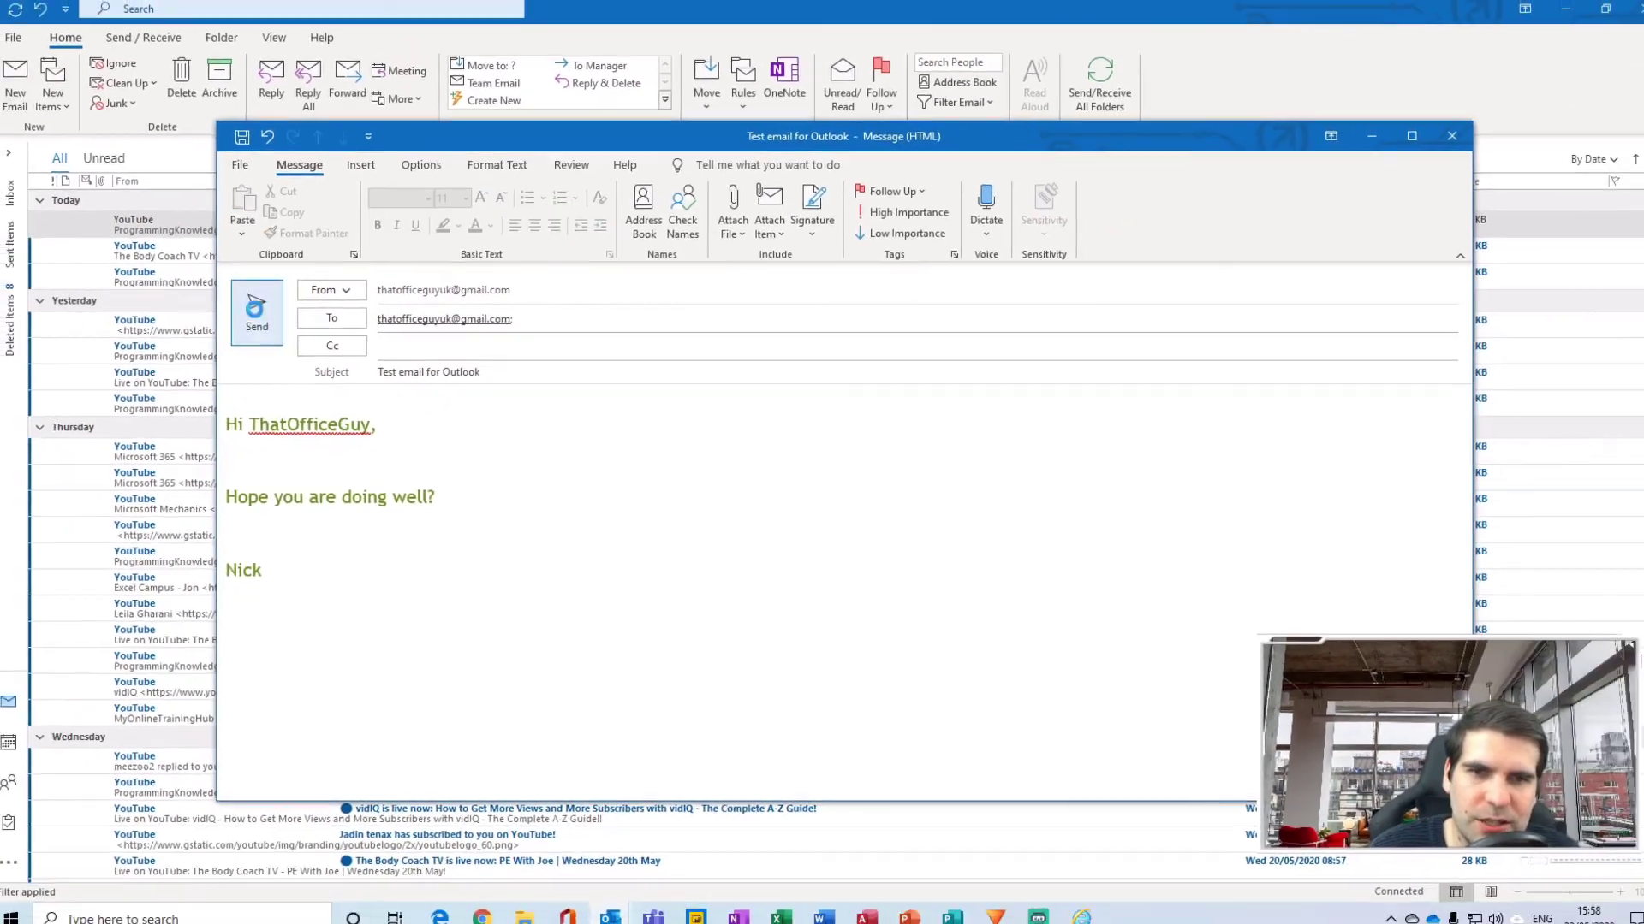
Send the email and open the received 'Test email for Outlook' from the Inbox.
left_click(219, 317)
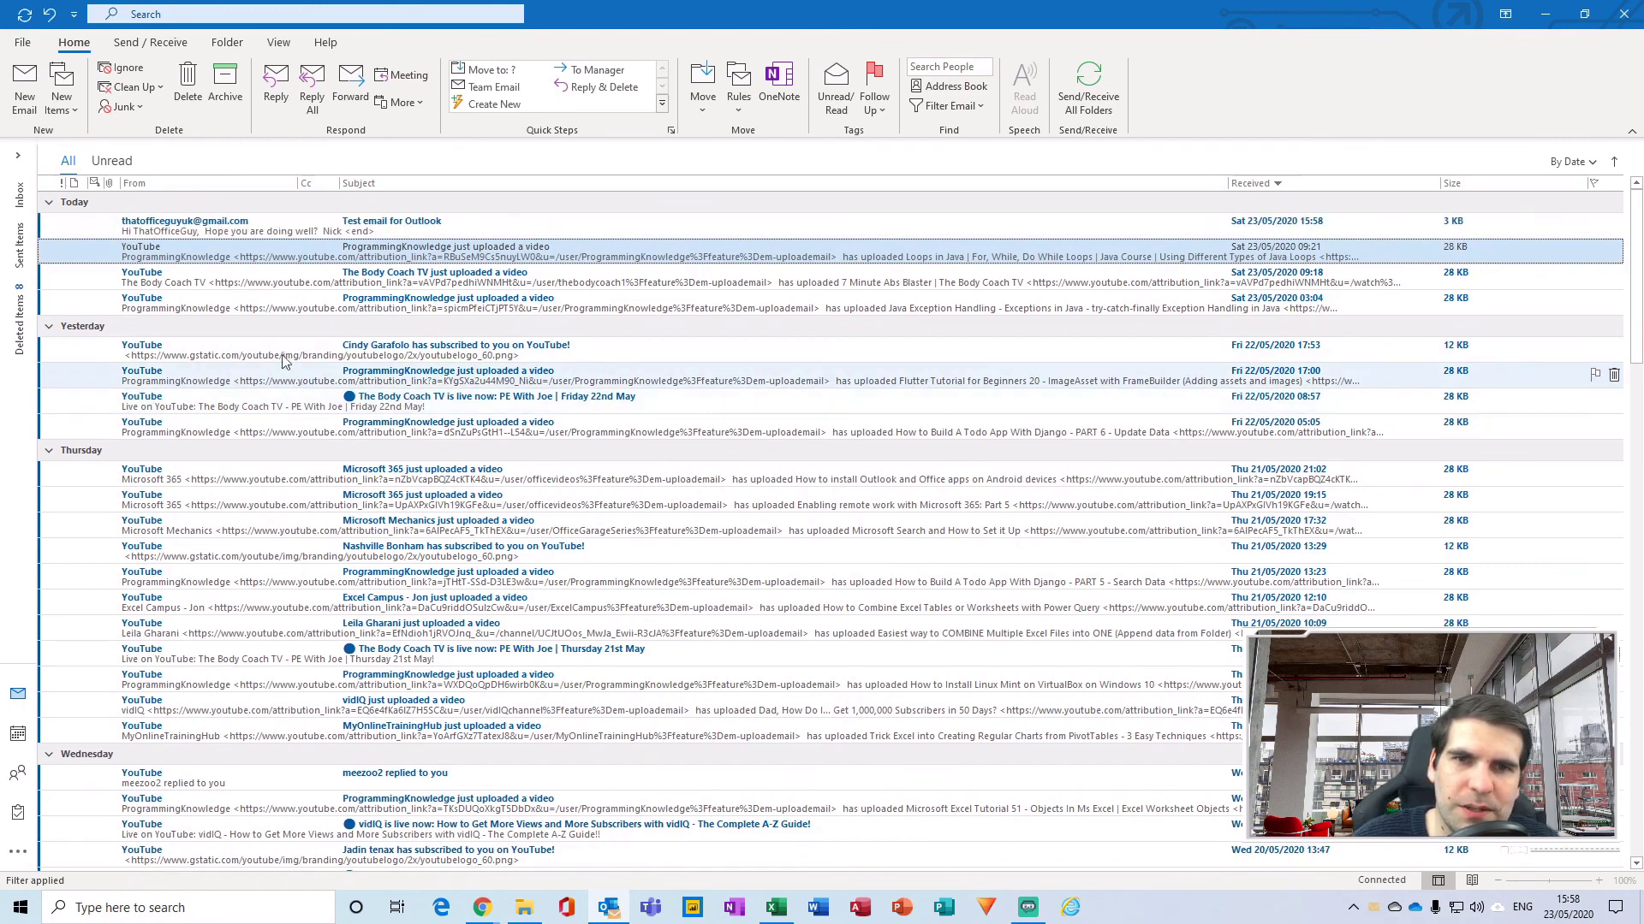
double_click(232, 228)
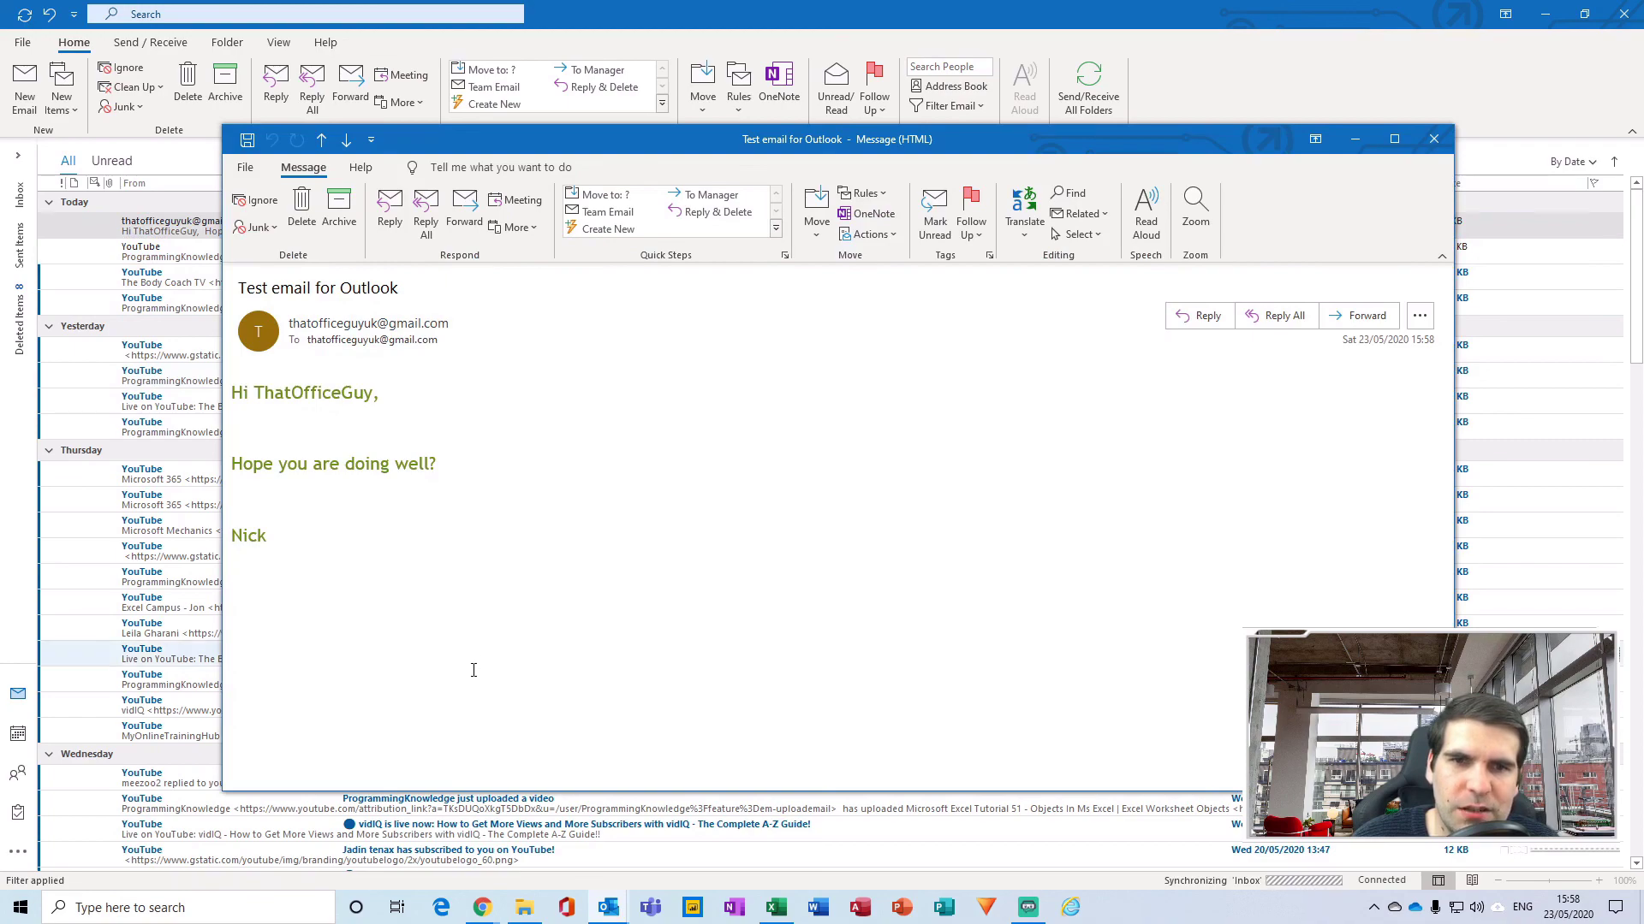